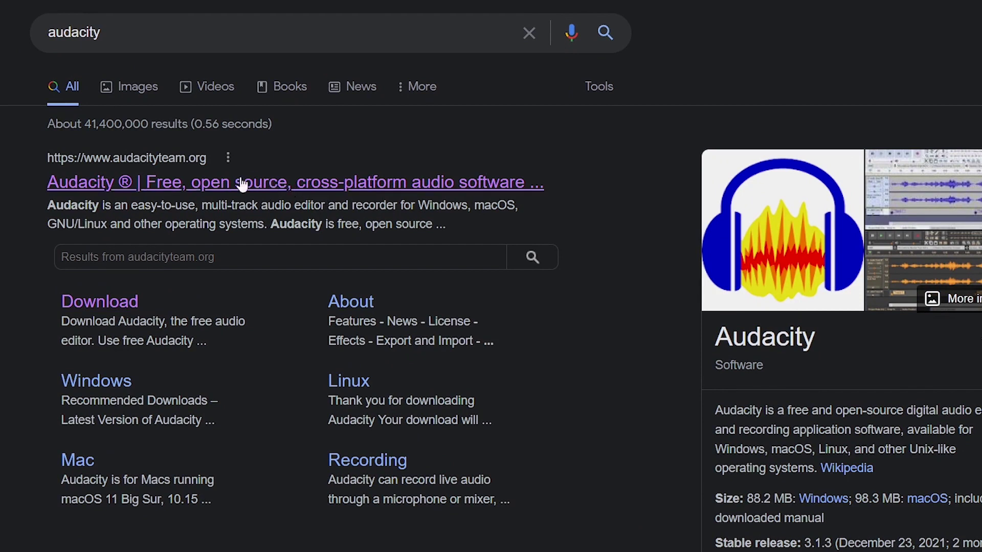
# - Open Audacity's download page and go to its FossHub download listing for Windows, Mac or Linux
pyautogui.click(88, 309)
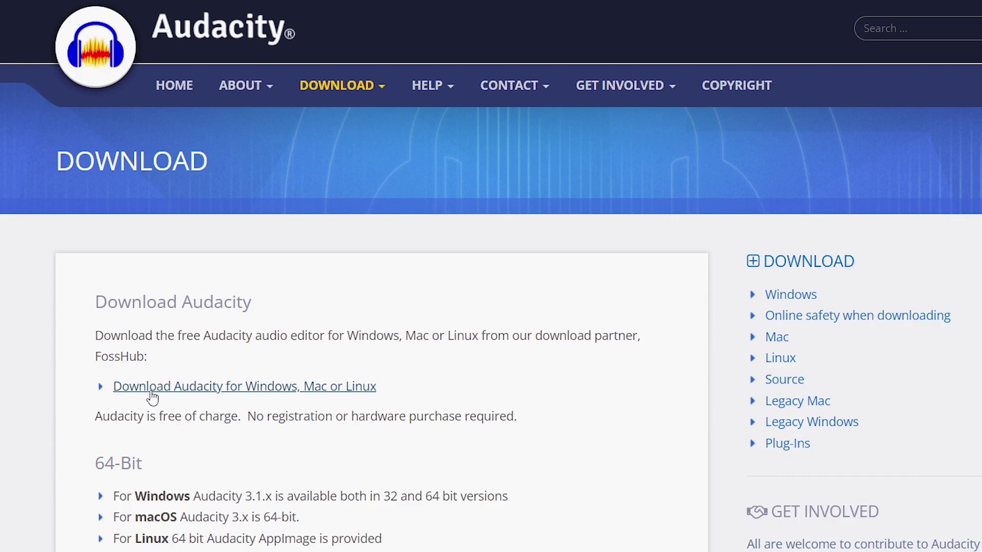
pyautogui.click(263, 393)
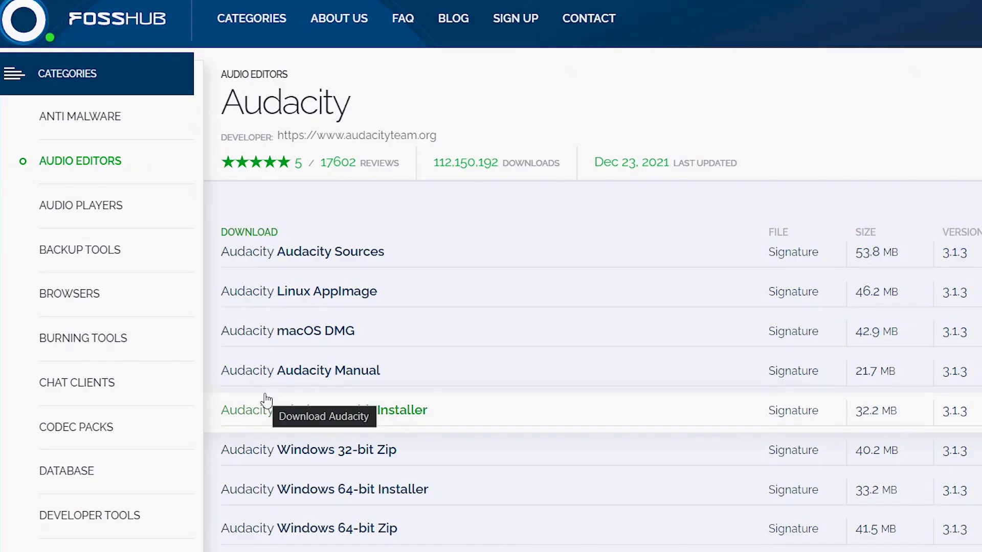
pyautogui.scroll(-5, 455, 325)
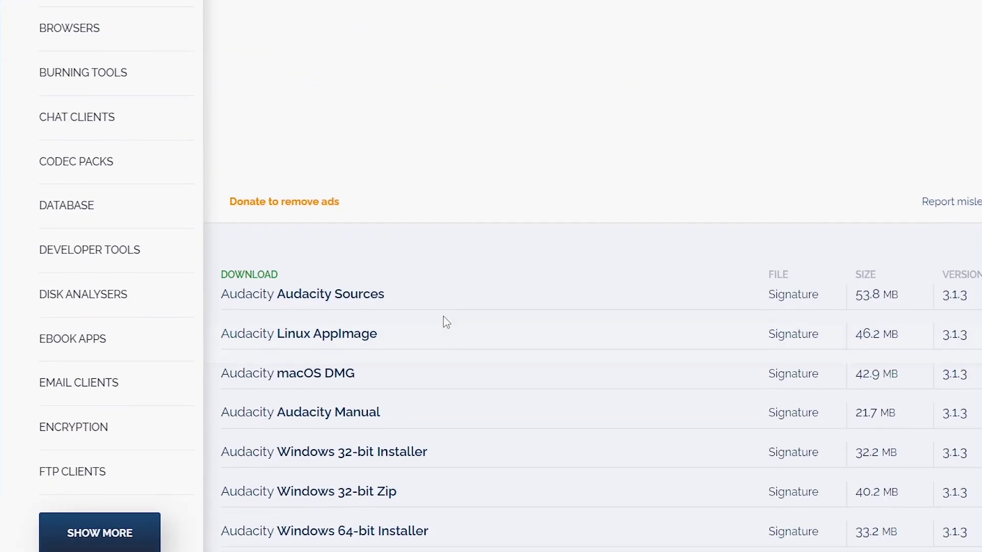
pyautogui.scroll(-5, 446, 322)
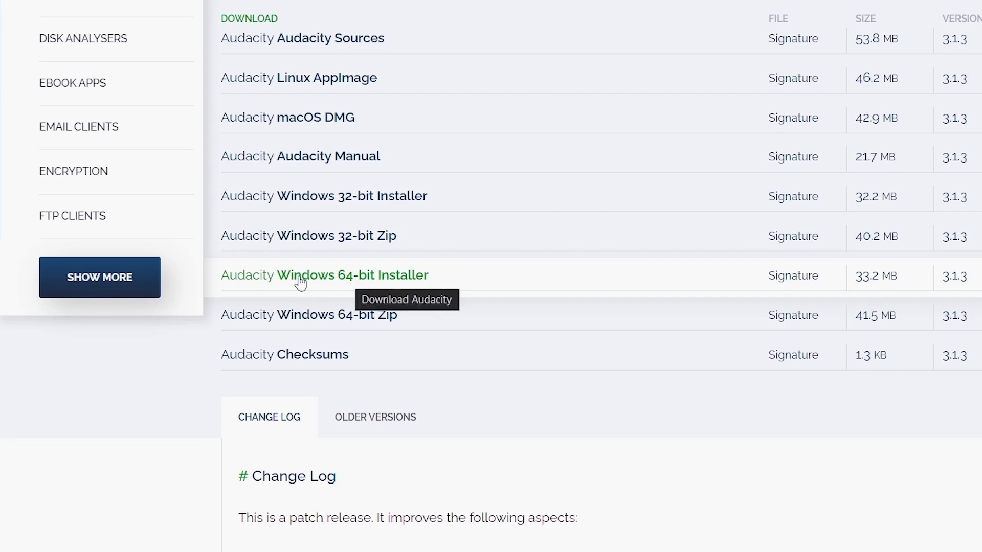
pyautogui.click(352, 283)
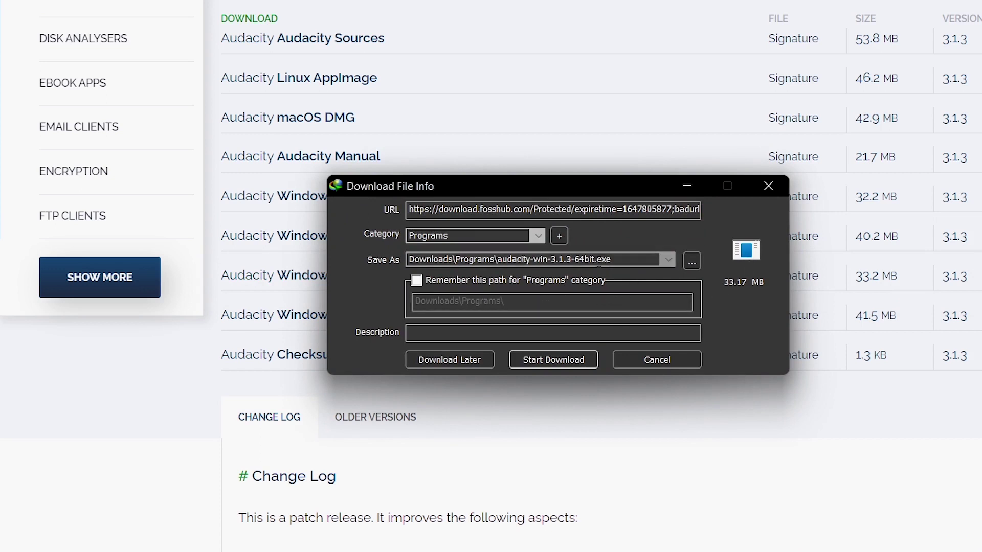
pyautogui.click(638, 360)
pyautogui.click(619, 364)
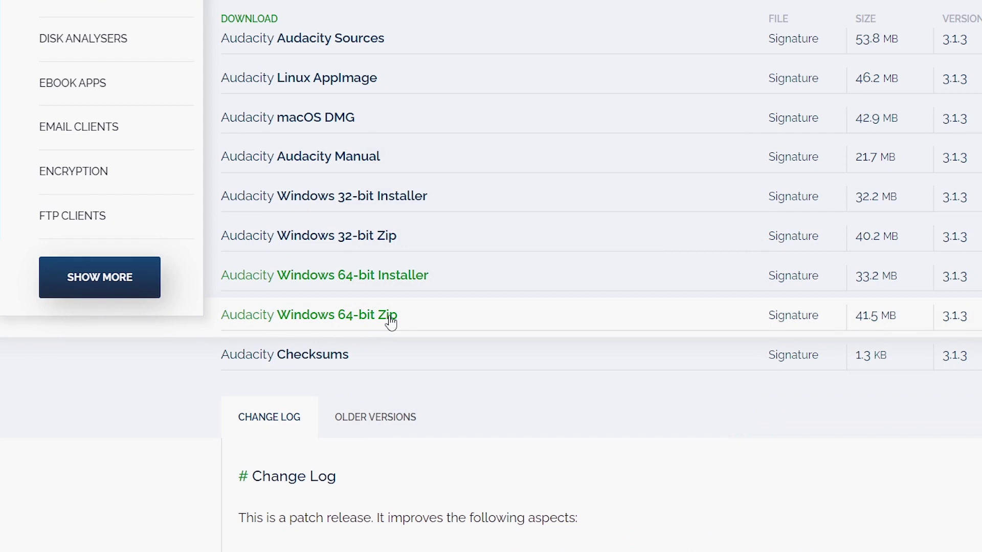
# - Download the Audacity Windows 64-bit Installer and open the downloaded audacity-win-3.1.3-64bit.exe
pyautogui.click(347, 282)
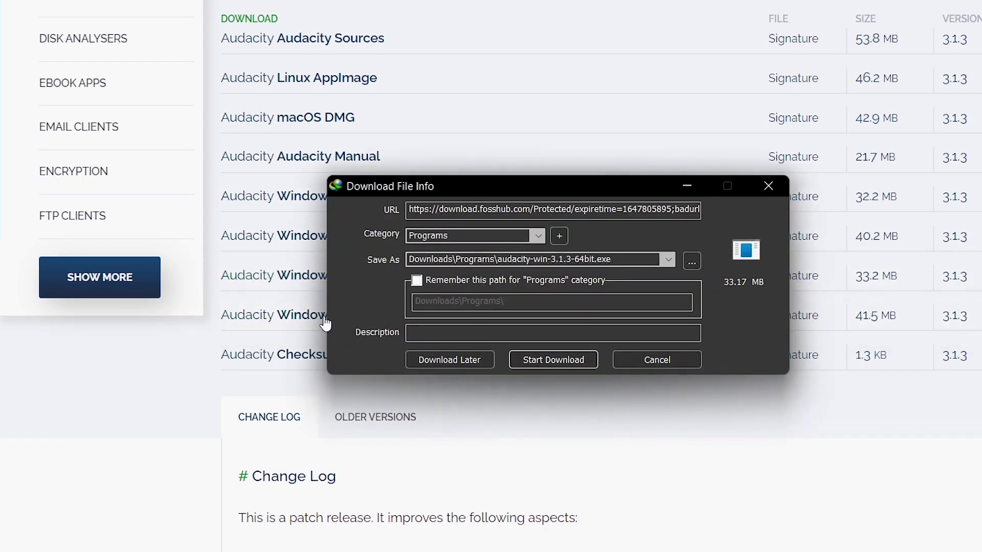
pyautogui.click(528, 358)
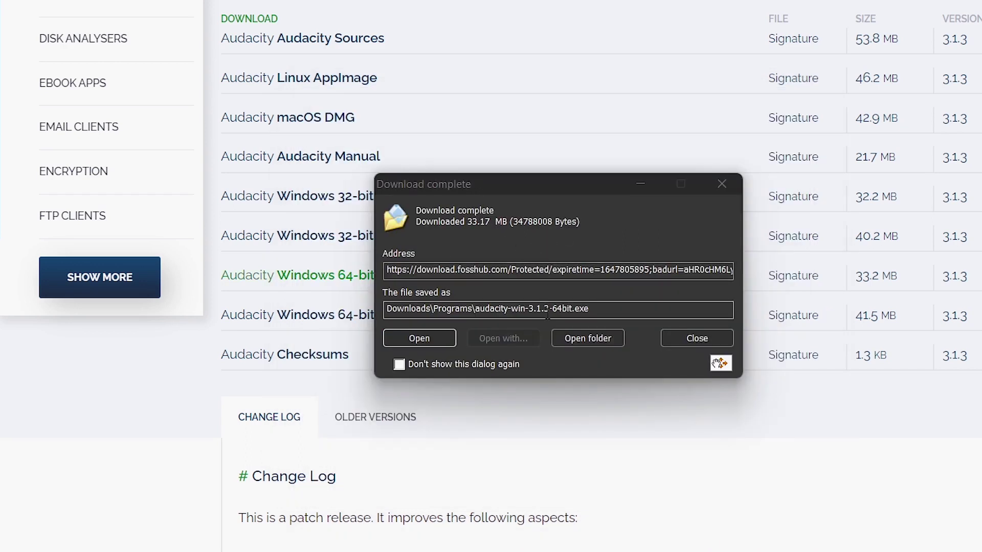
pyautogui.click(435, 336)
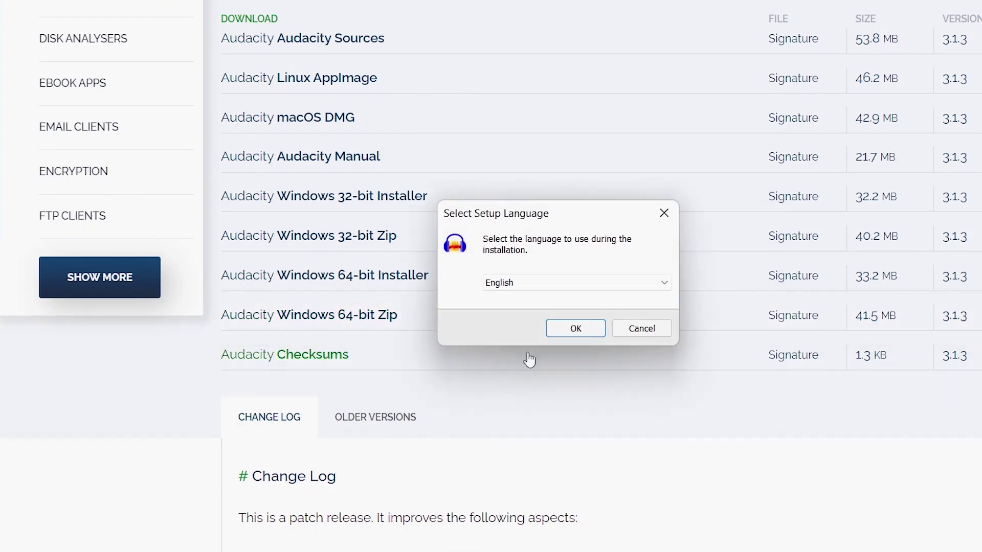
# - Install Audacity in English to C:\Program Files\Audacity with a desktop shortcut, and launch it when setup finishes
pyautogui.click(563, 335)
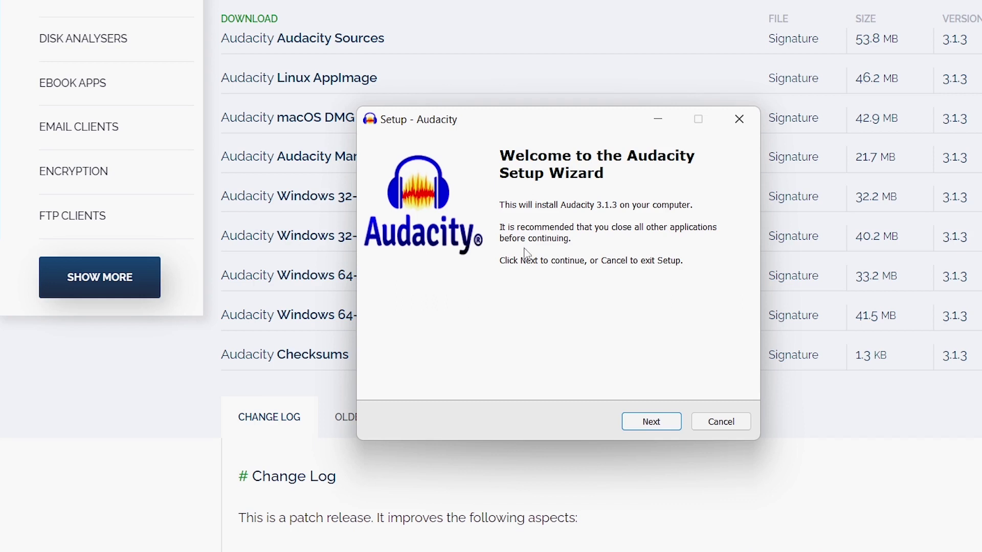
pyautogui.click(641, 429)
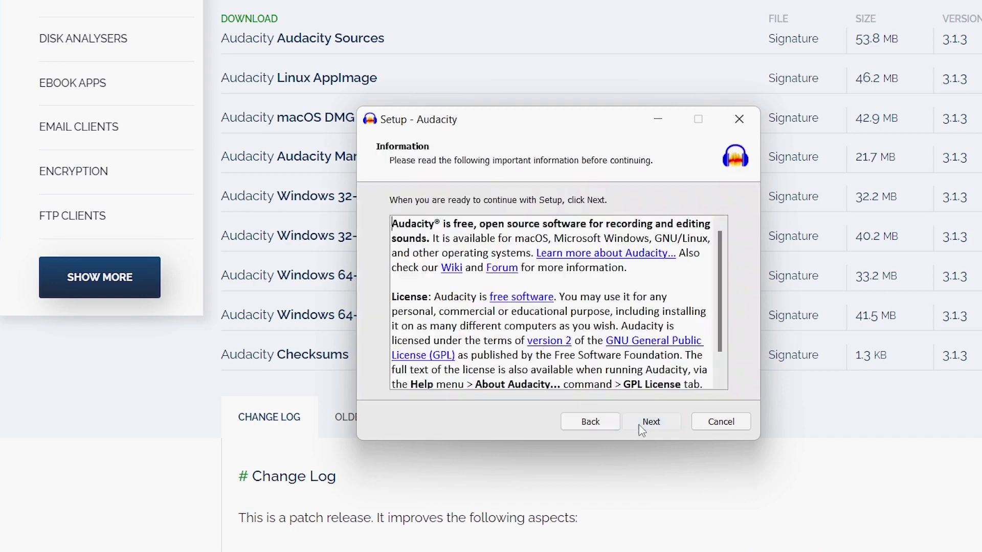
pyautogui.click(645, 429)
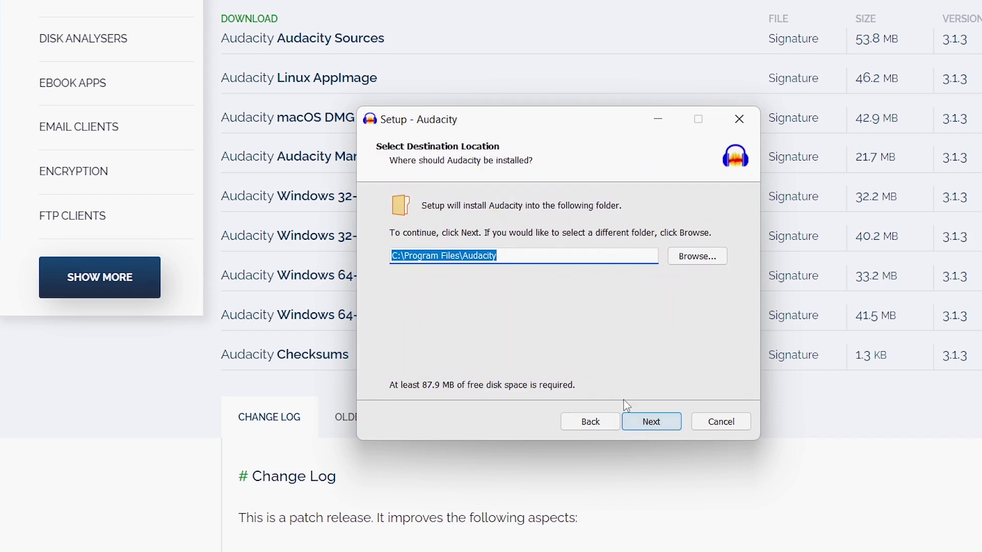
pyautogui.click(652, 430)
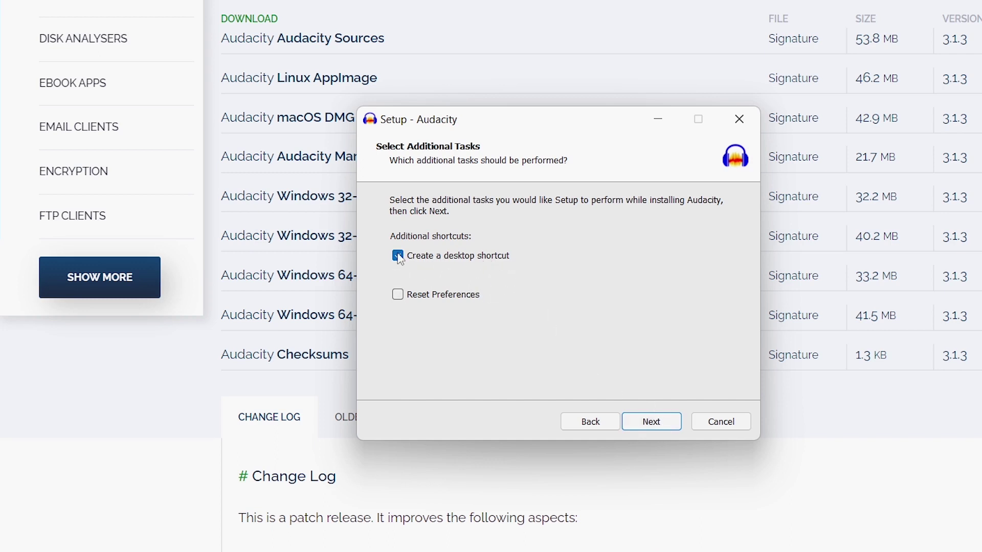
pyautogui.click(650, 422)
pyautogui.click(650, 422)
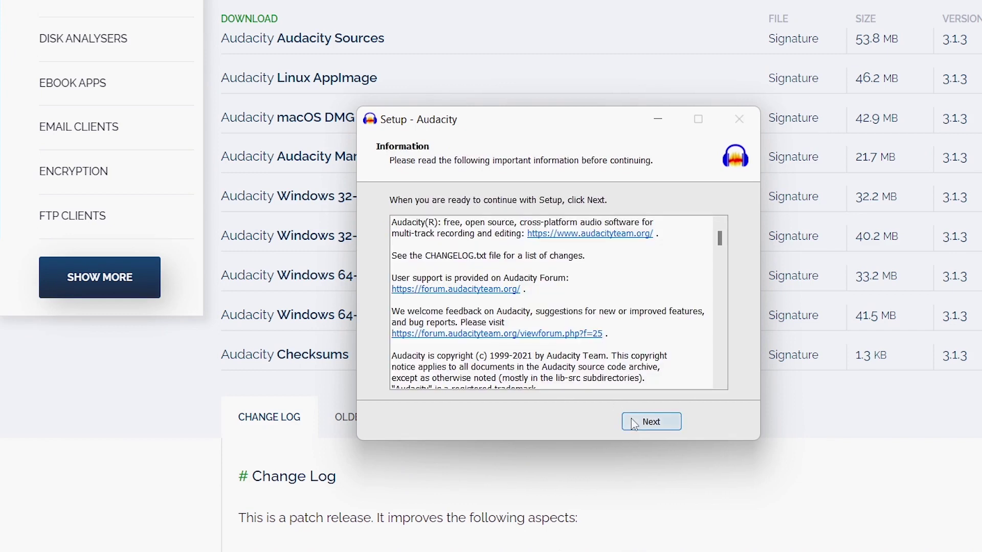
pyautogui.click(633, 422)
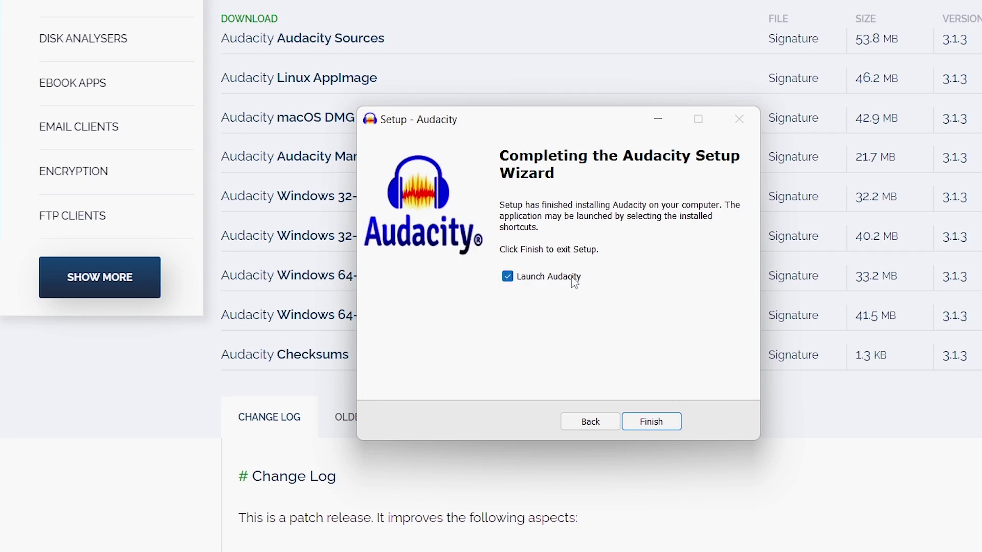
pyautogui.click(652, 423)
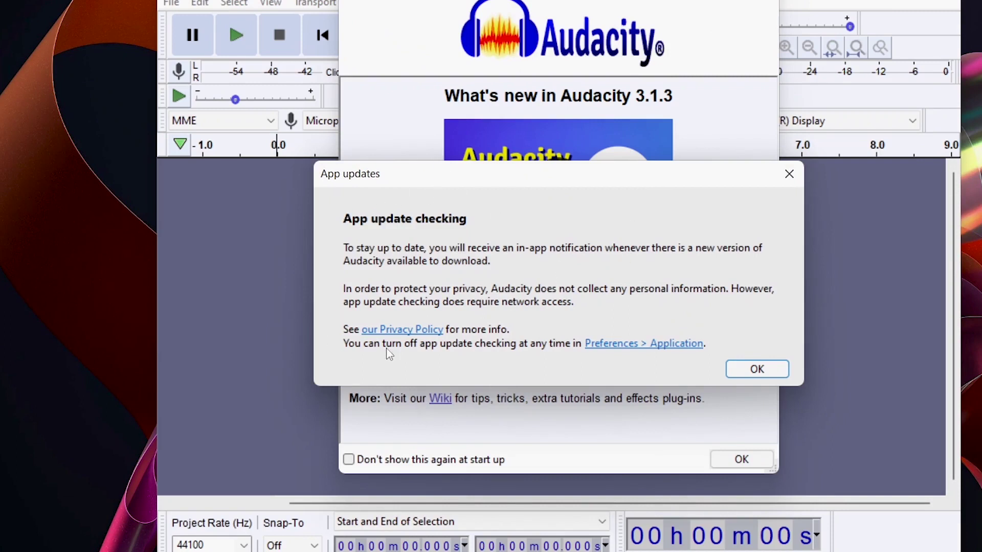
# - Dismiss the update notice and the welcome screen, stopping it from showing at start up, with the Audacity window maximized
pyautogui.click(745, 374)
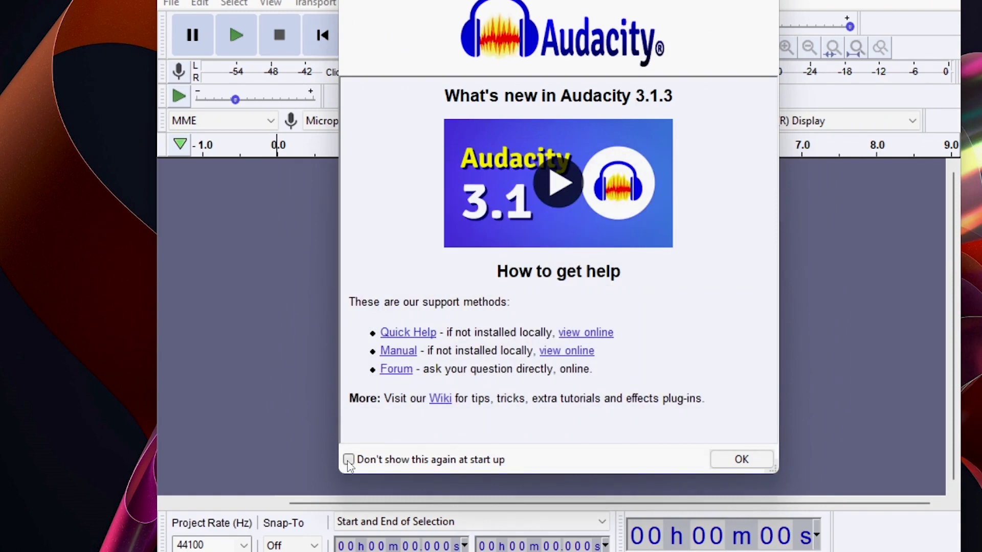
pyautogui.click(348, 460)
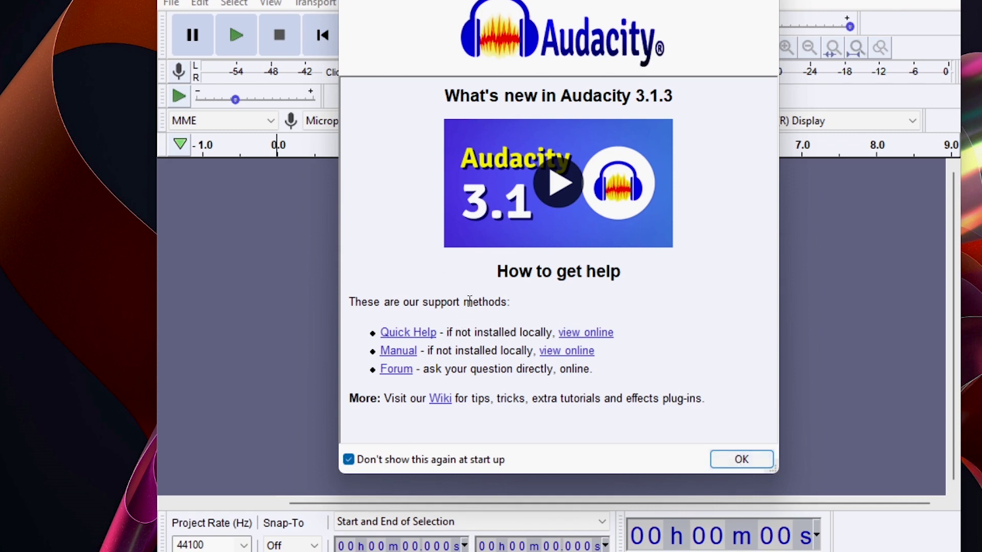
pyautogui.click(736, 460)
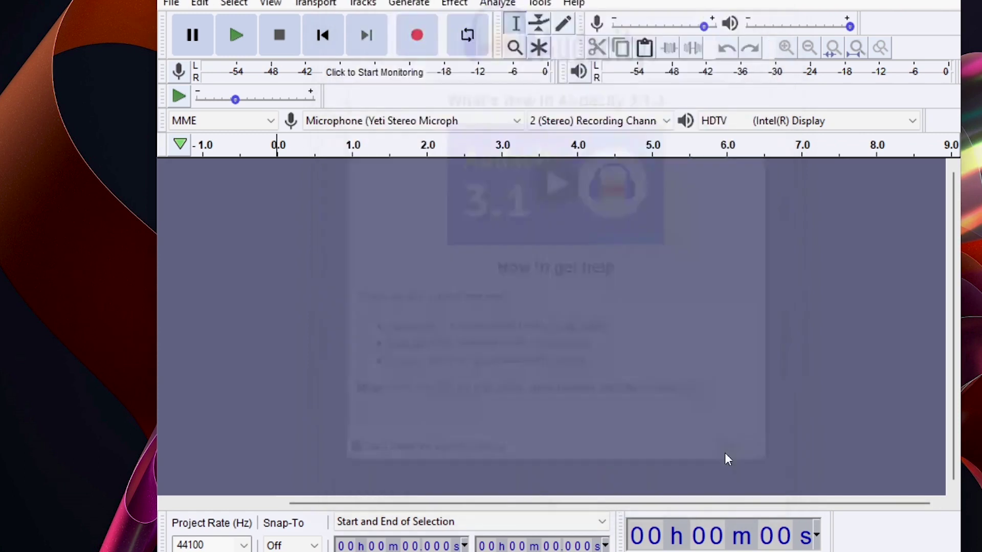
pyautogui.press('super+Up')
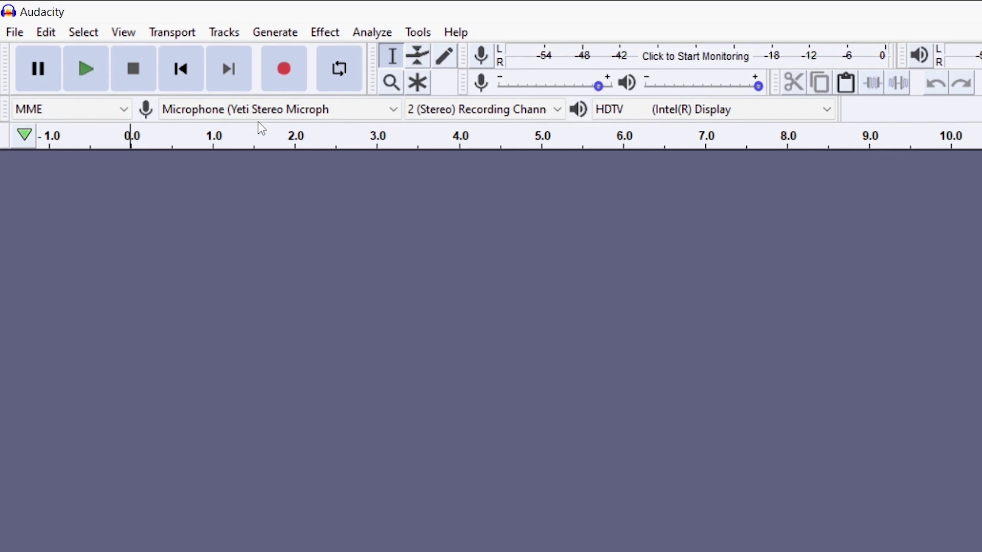
pyautogui.click(15, 32)
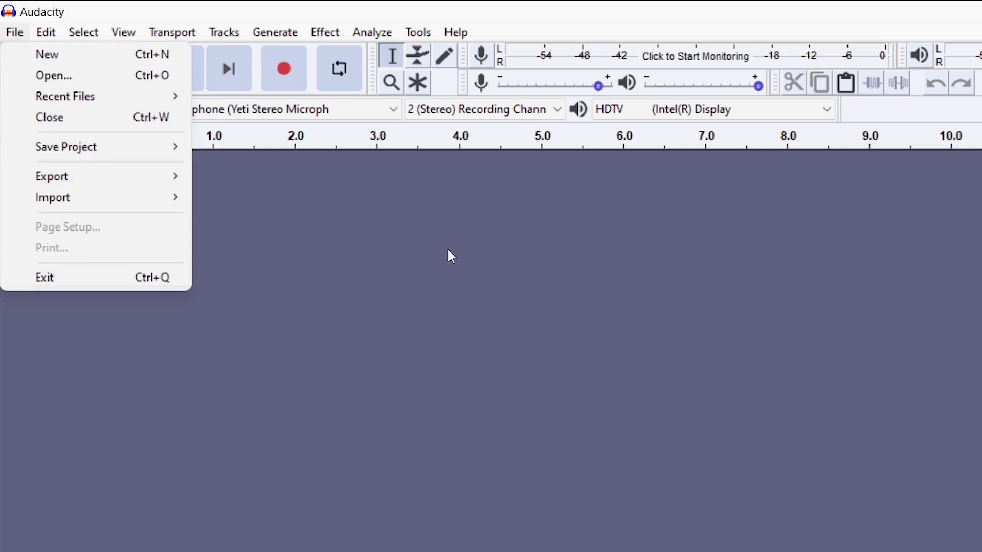
pyautogui.click(464, 243)
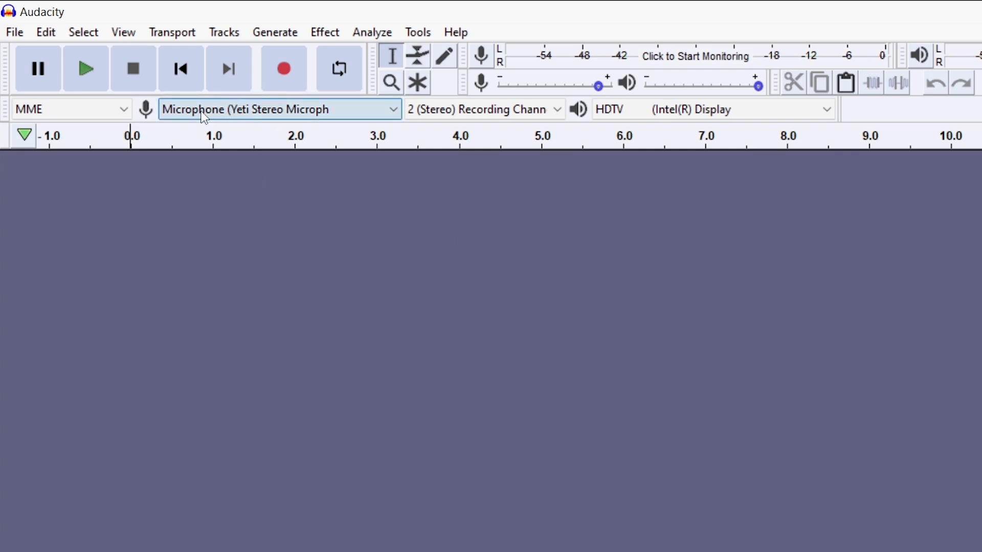
# - Record a stereo voice clip about 13 seconds long with the Yeti Stereo microphone as the recording device
pyautogui.click(271, 113)
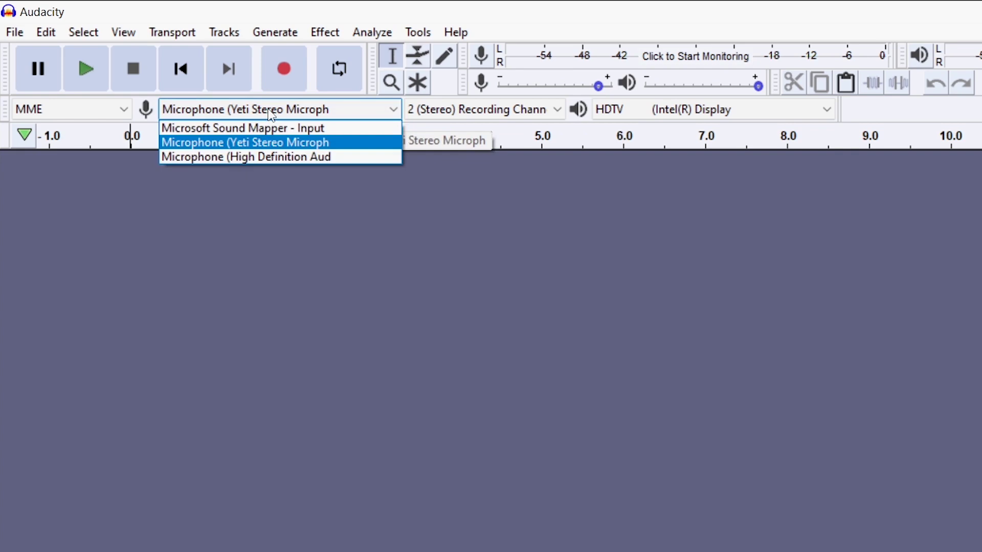
pyautogui.click(210, 143)
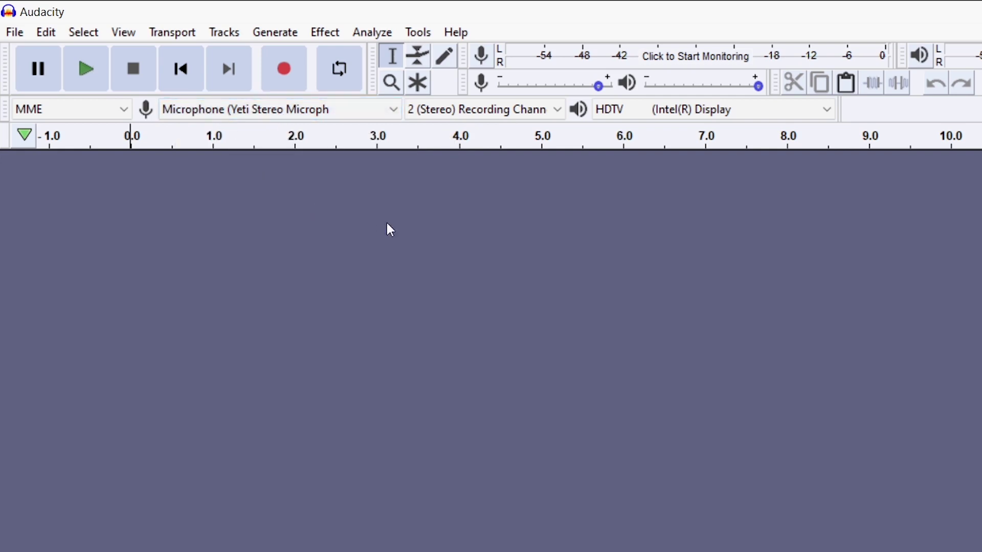
pyautogui.click(290, 72)
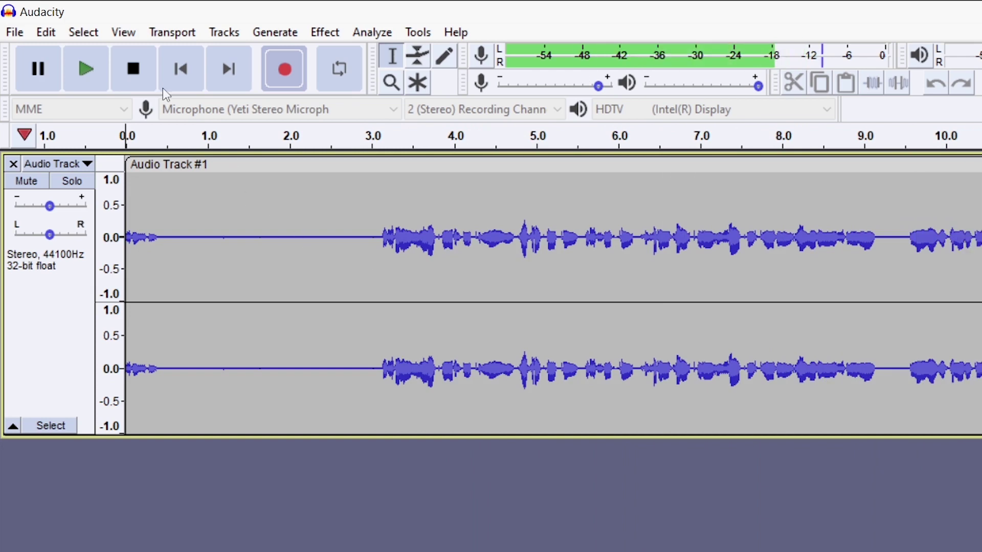
pyautogui.click(138, 70)
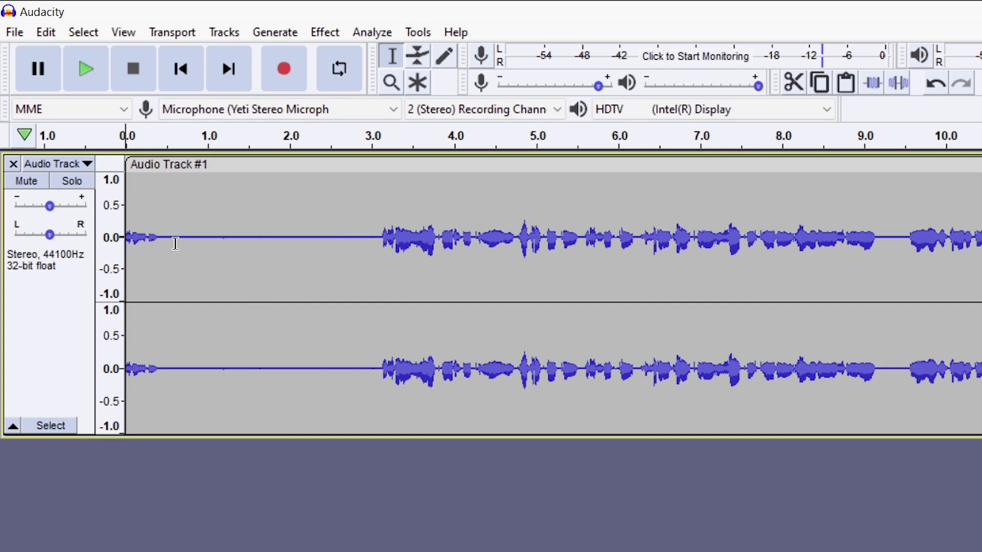
# - Delete about the first 0.8 seconds of the recording and the end section from about 10.9 to 12 seconds
pyautogui.click(195, 236)
pyautogui.hotkey('shift', 'Home')
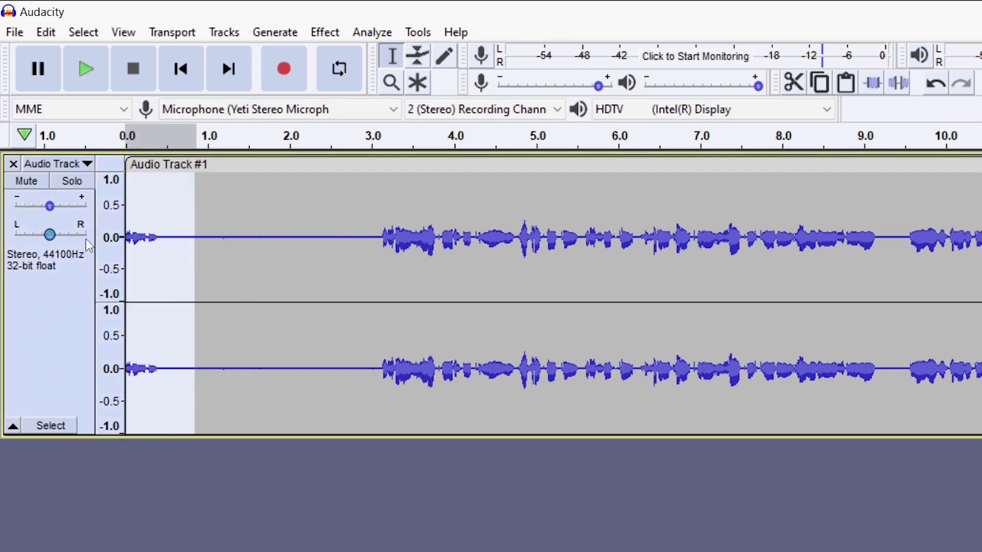
pyautogui.press('Delete')
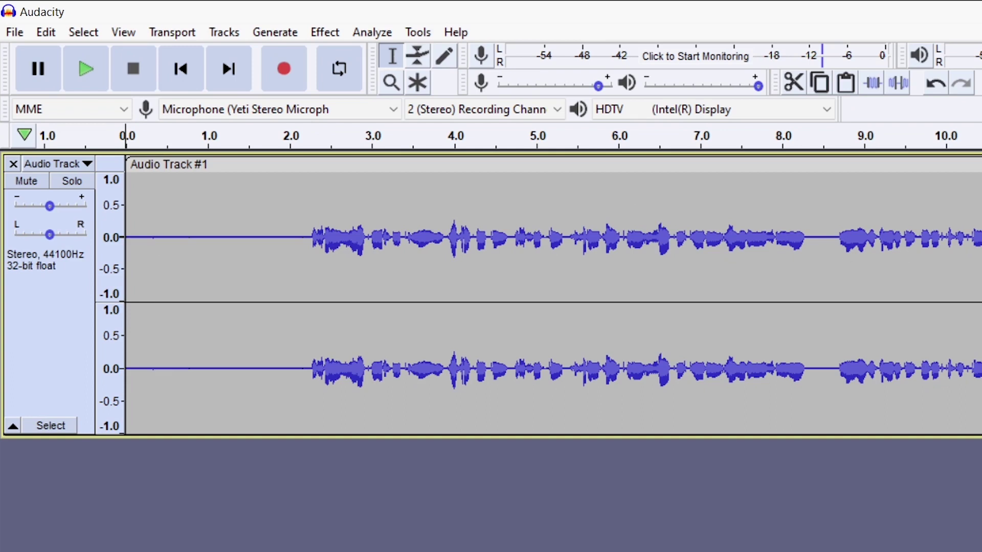
pyautogui.moveTo(949, 239); pyautogui.dragTo(882, 240)
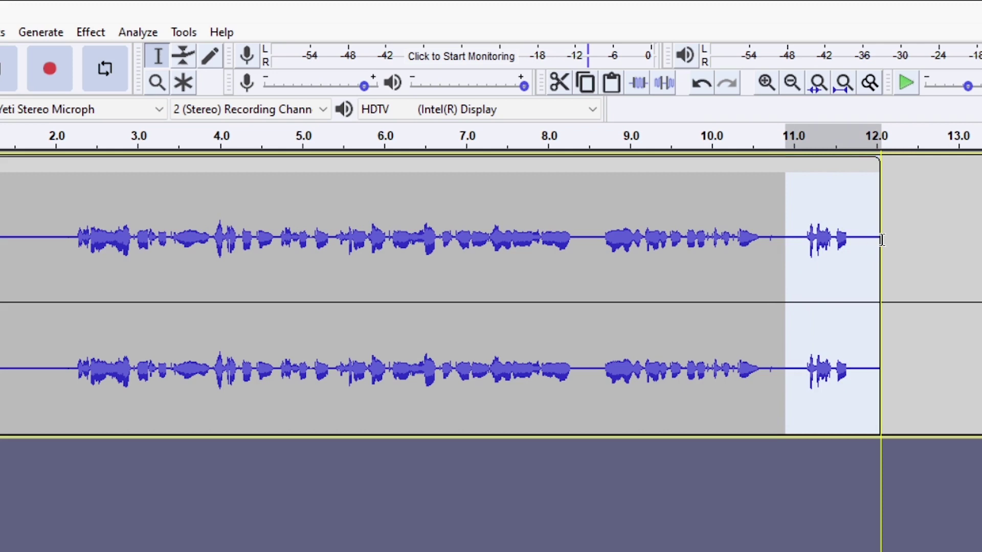
pyautogui.press('Delete')
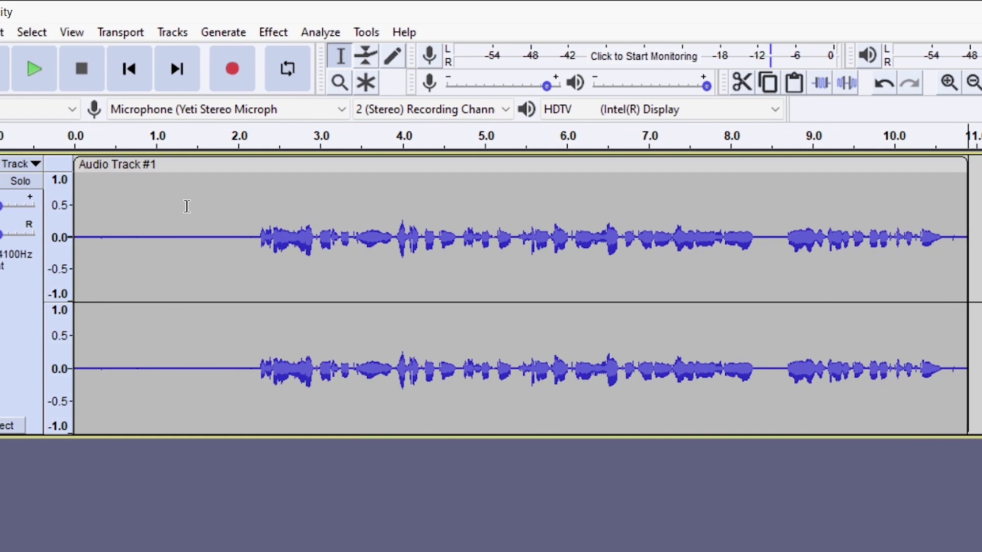
pyautogui.moveTo(230, 239); pyautogui.dragTo(66, 234)
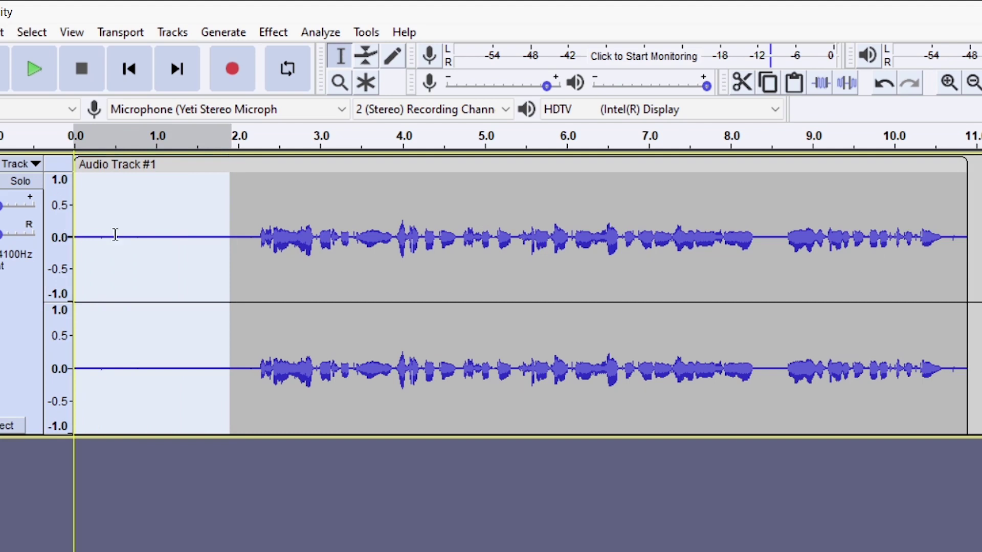
pyautogui.click(250, 243)
pyautogui.moveTo(272, 244); pyautogui.dragTo(541, 286)
pyautogui.click(230, 255)
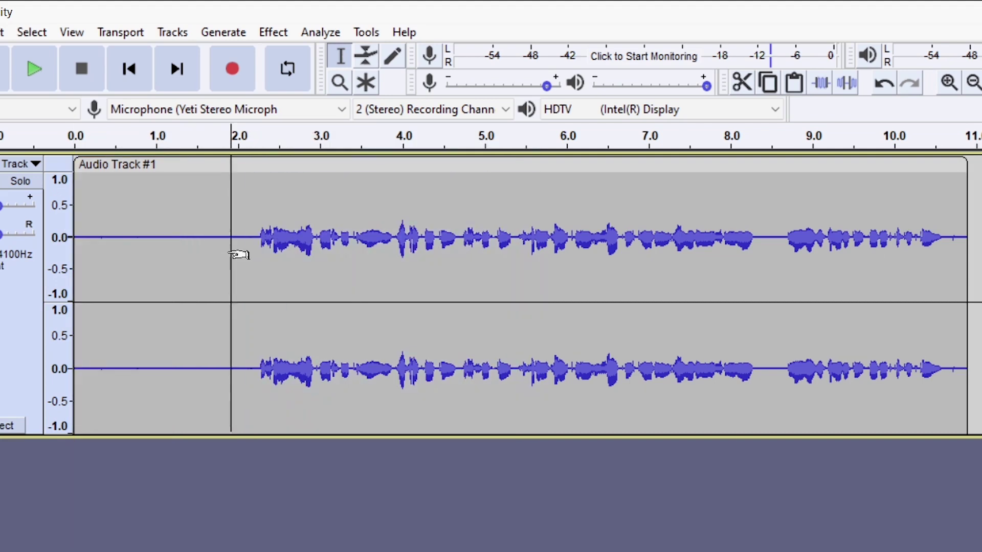
pyautogui.moveTo(225, 240); pyautogui.dragTo(74, 237)
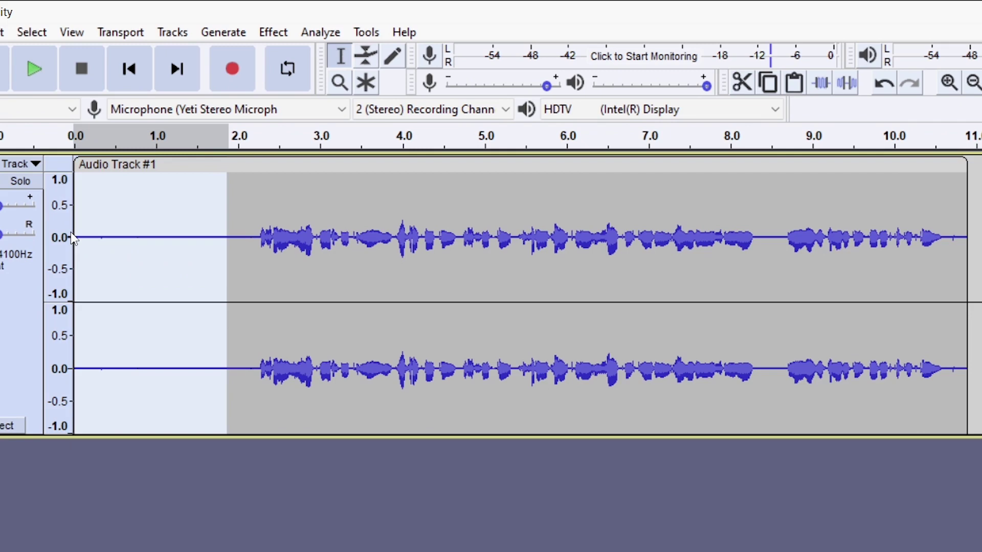
pyautogui.click(207, 247)
pyautogui.click(251, 243)
pyautogui.click(47, 72)
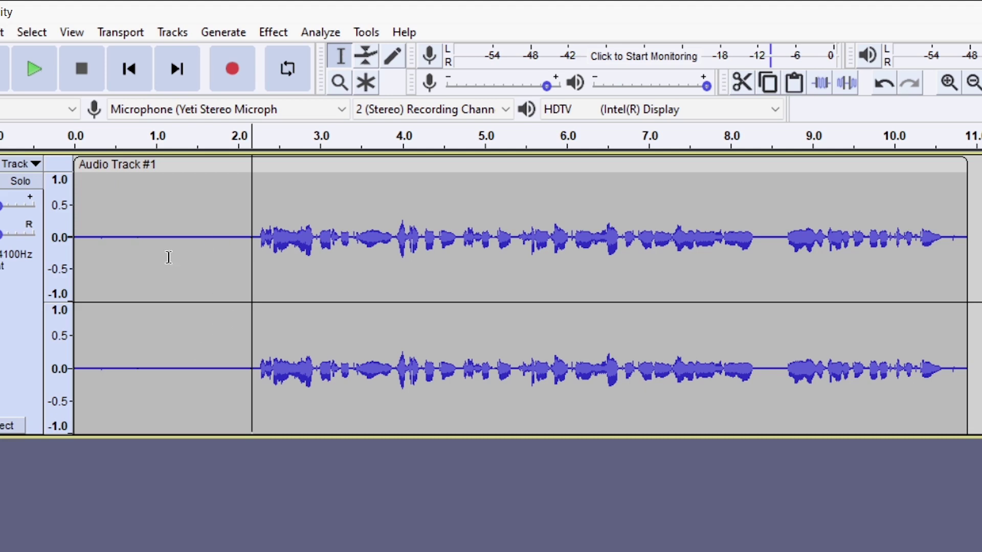
# - Capture a noise profile for Noise Reduction from the silent first 2.1 seconds or so of the recording
pyautogui.moveTo(247, 241); pyautogui.dragTo(65, 235)
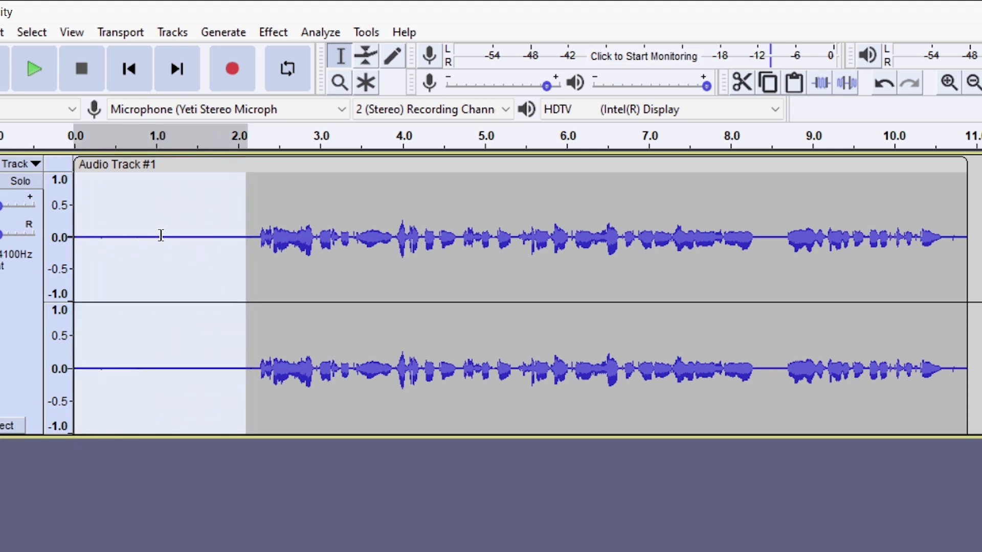
pyautogui.click(279, 35)
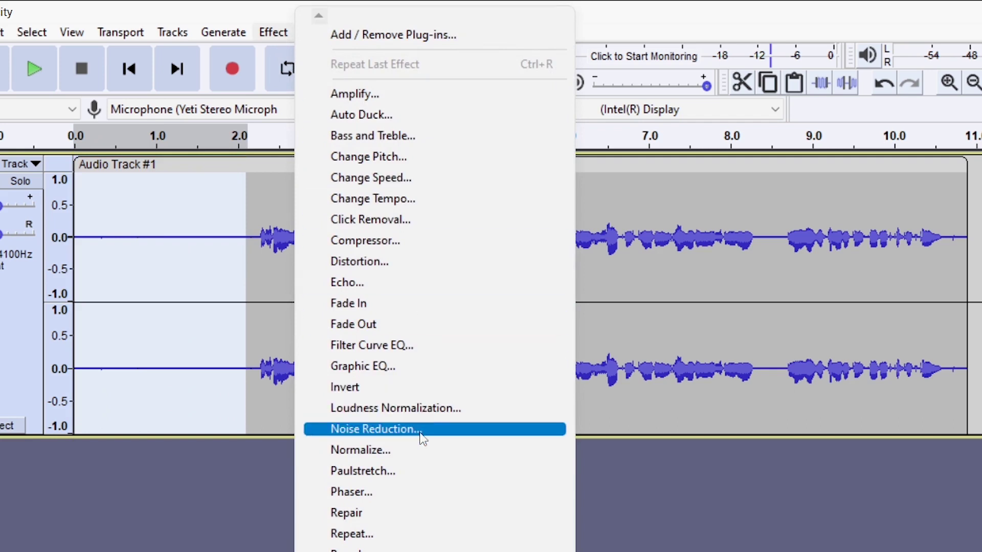
pyautogui.click(358, 431)
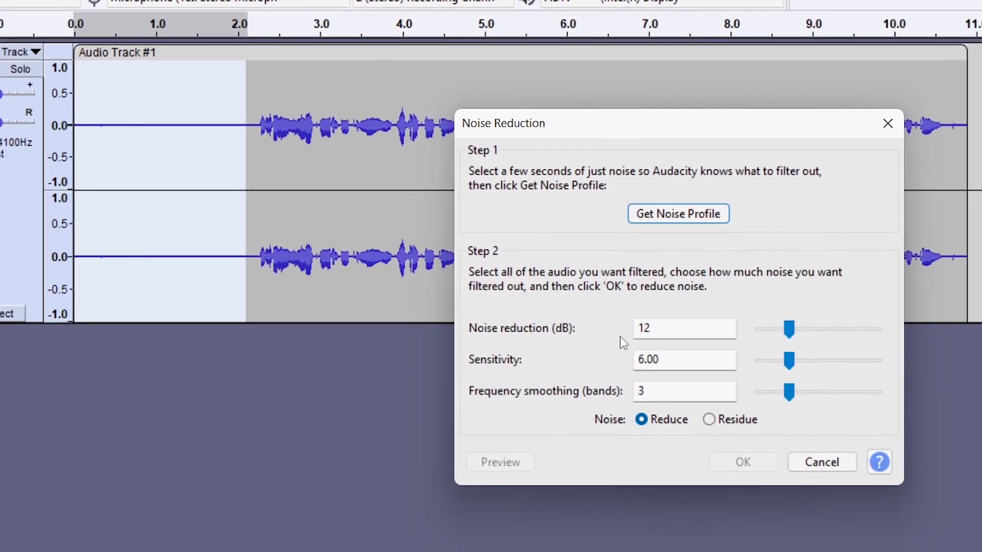
pyautogui.moveTo(653, 331); pyautogui.dragTo(630, 336)
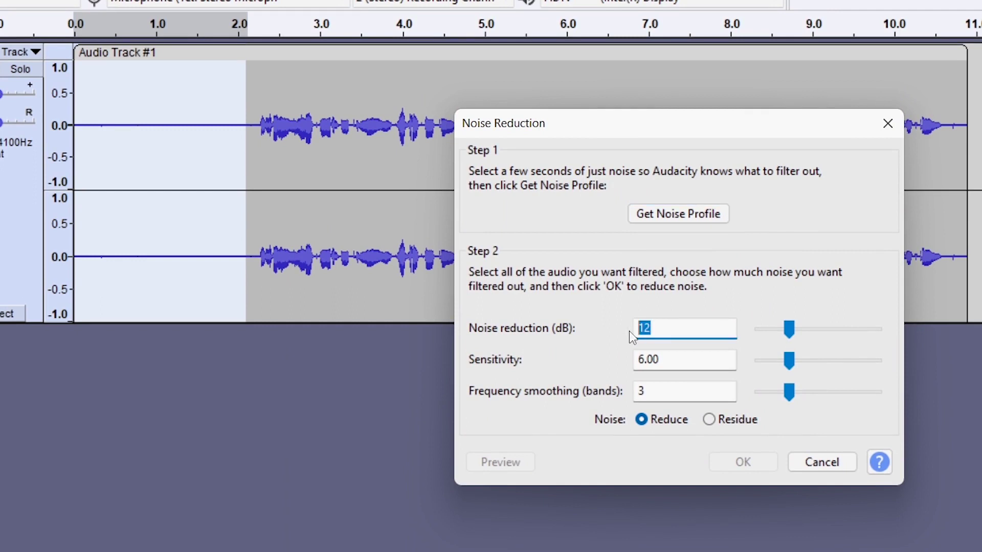
pyautogui.click(663, 220)
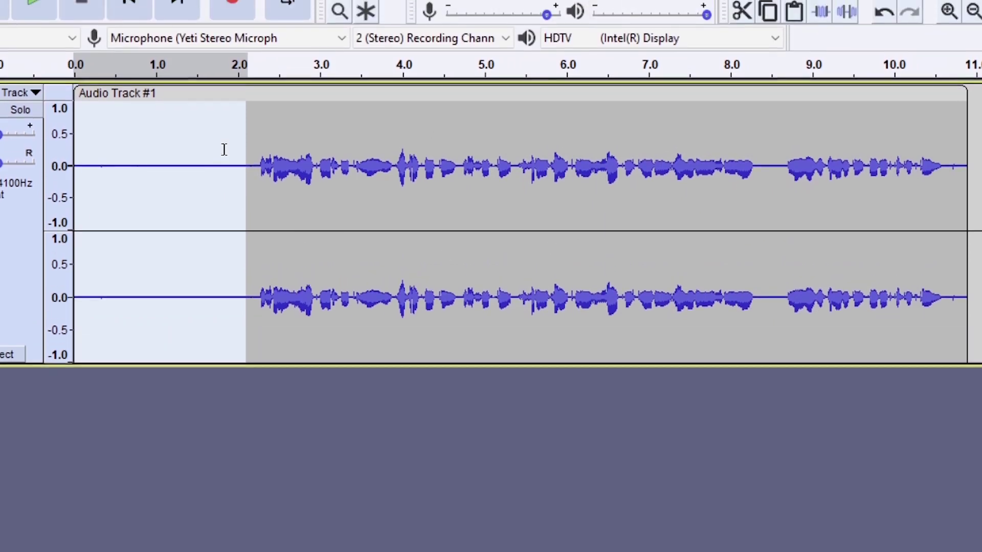
# - Apply Noise Reduction to the whole recording with the noise reduction set to 8 dB, previewing it first
pyautogui.hotkey('ctrl', 'a')
pyautogui.click(839, 208)
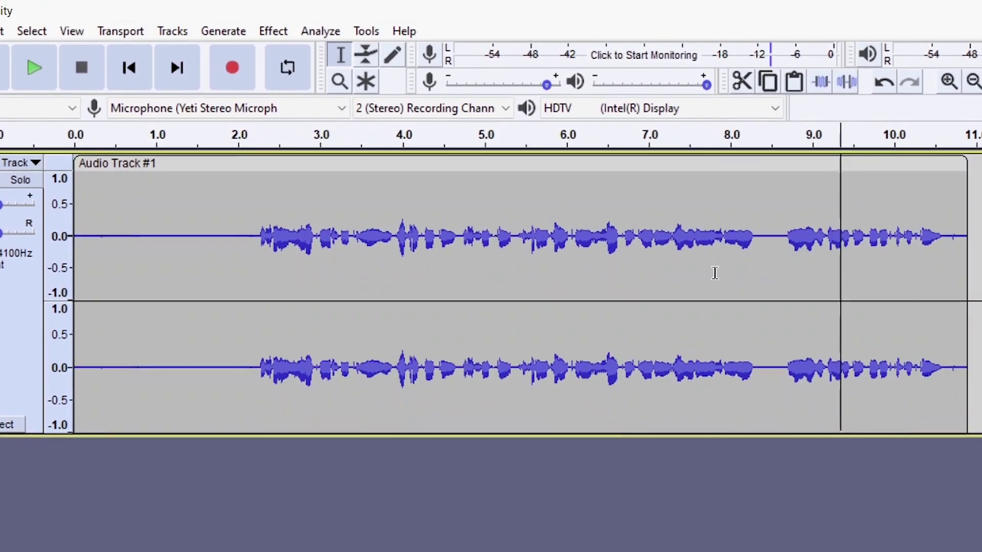
pyautogui.click(318, 243)
pyautogui.hotkey('ctrl', 'a')
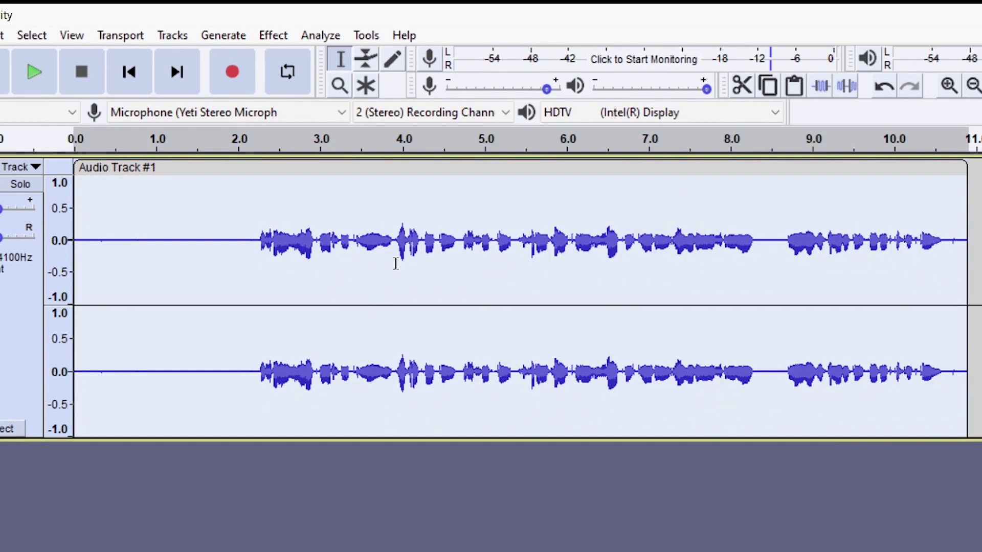
pyautogui.click(276, 36)
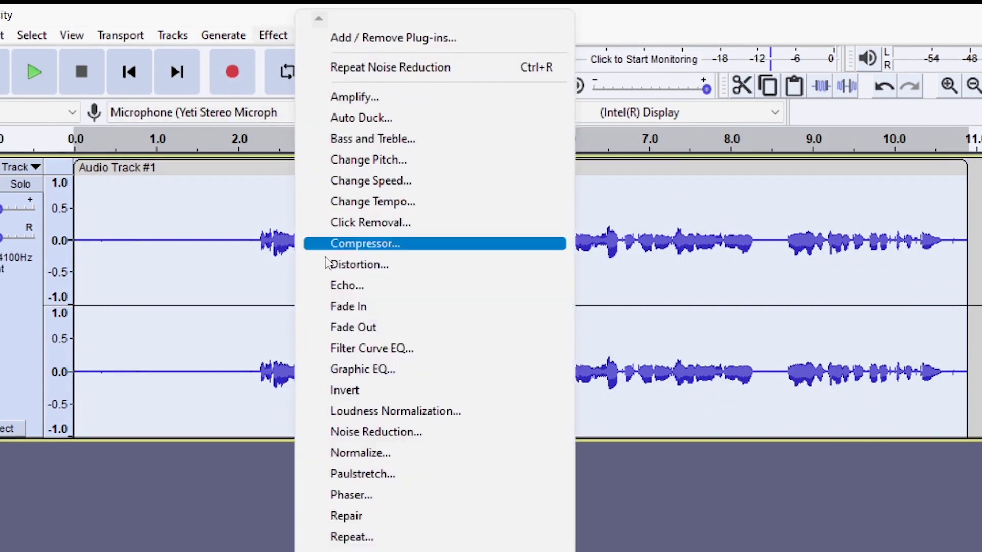
pyautogui.click(351, 435)
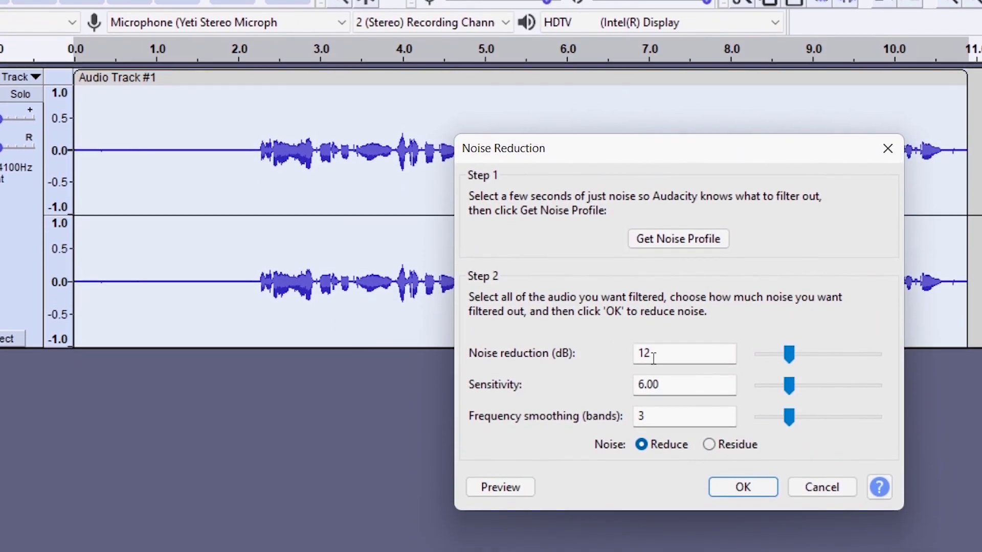
pyautogui.doubleClick(640, 444)
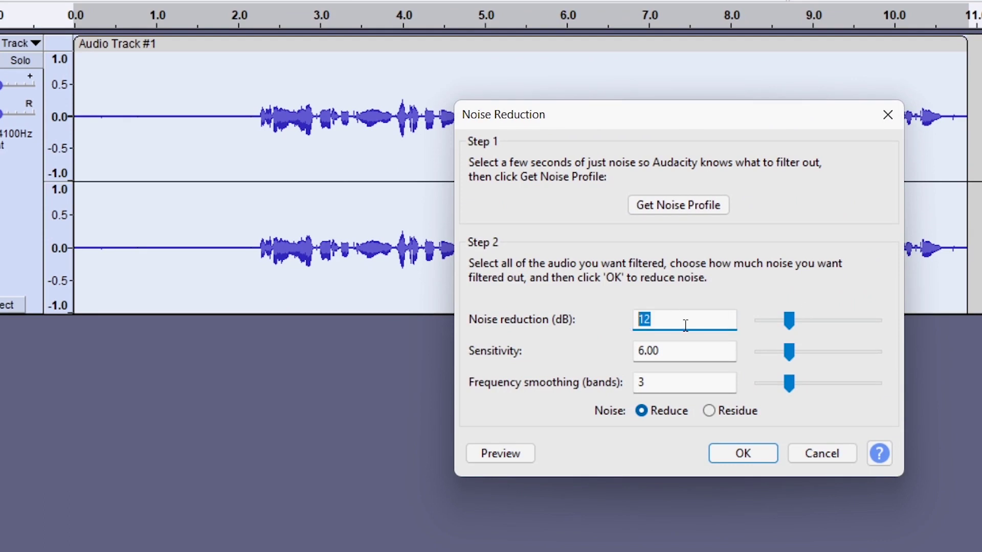
pyautogui.write('8')
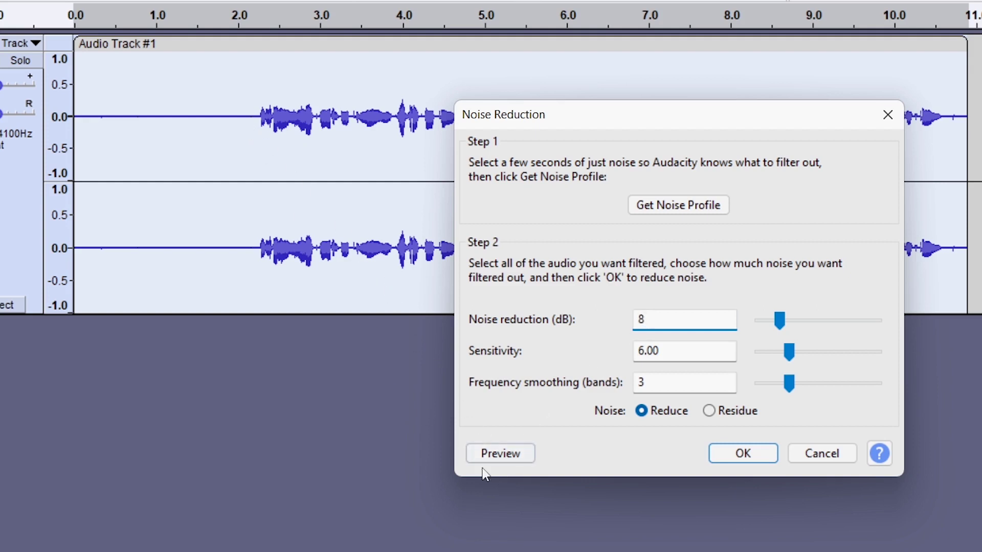
pyautogui.click(500, 454)
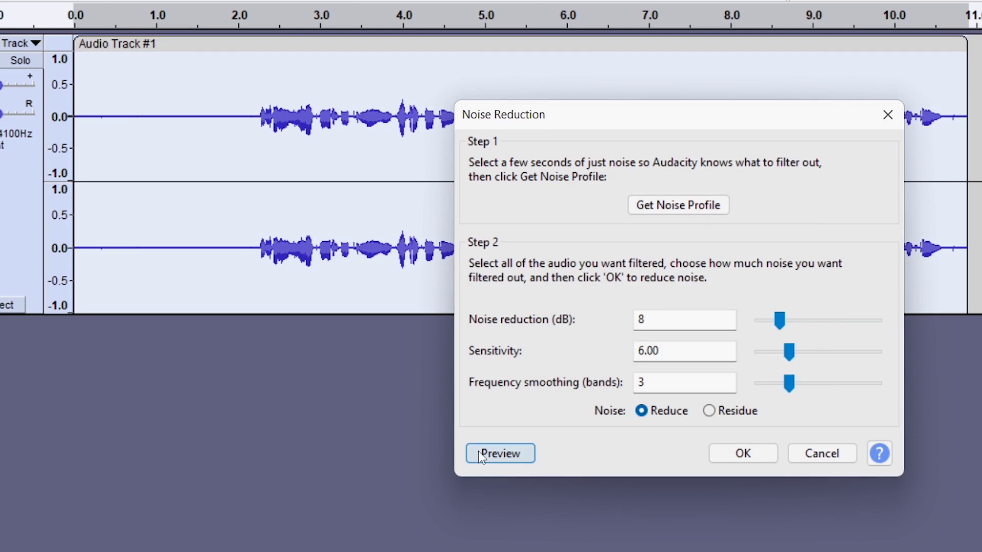
pyautogui.click(721, 455)
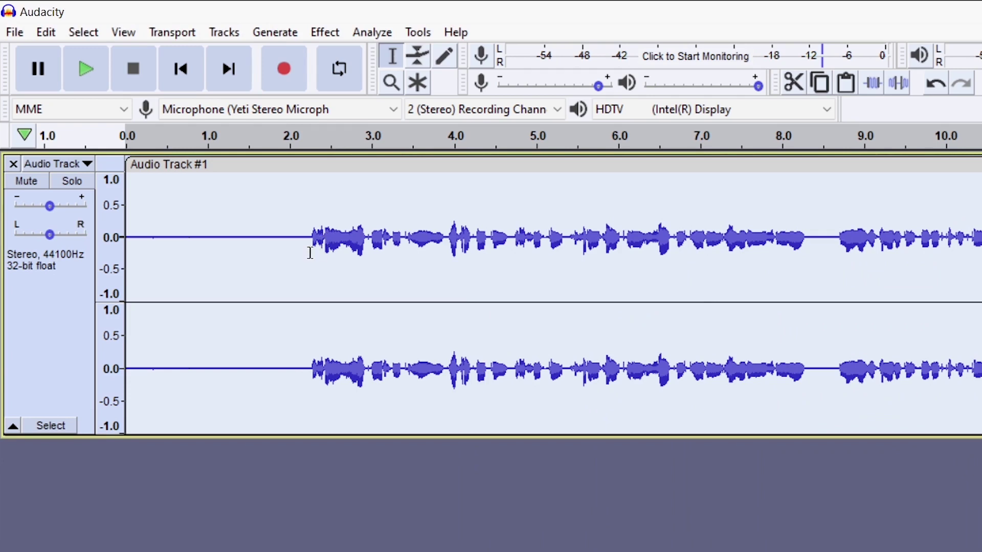
# - Open the Compressor effect for the whole recording and preview it with the current settings
pyautogui.moveTo(299, 248); pyautogui.dragTo(979, 287)
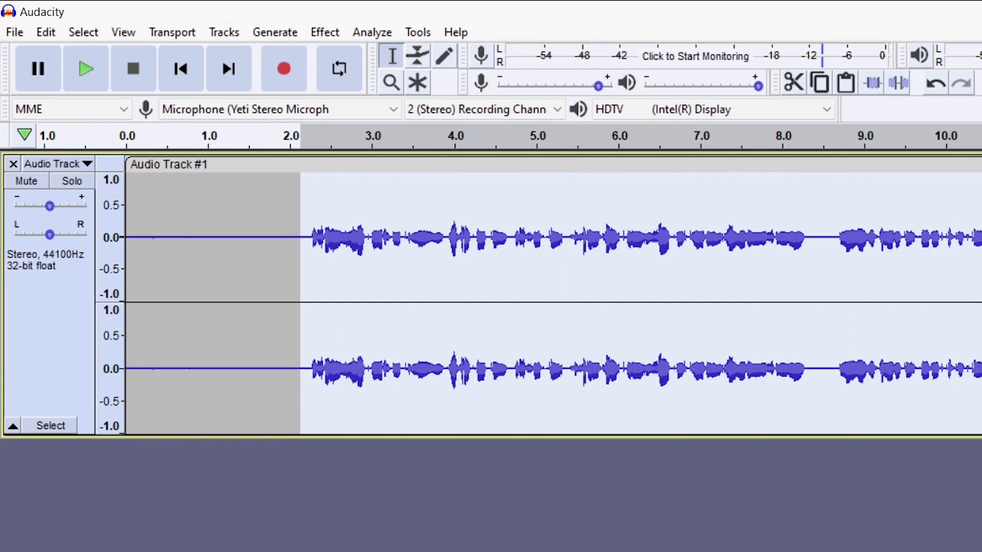
pyautogui.click(515, 261)
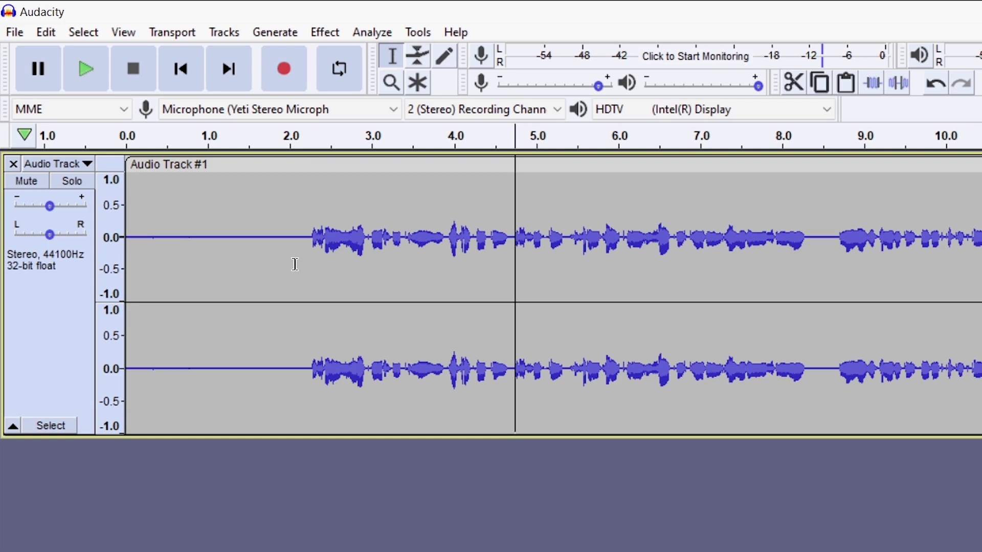
pyautogui.click(276, 247)
pyautogui.hotkey('ctrl', 'a')
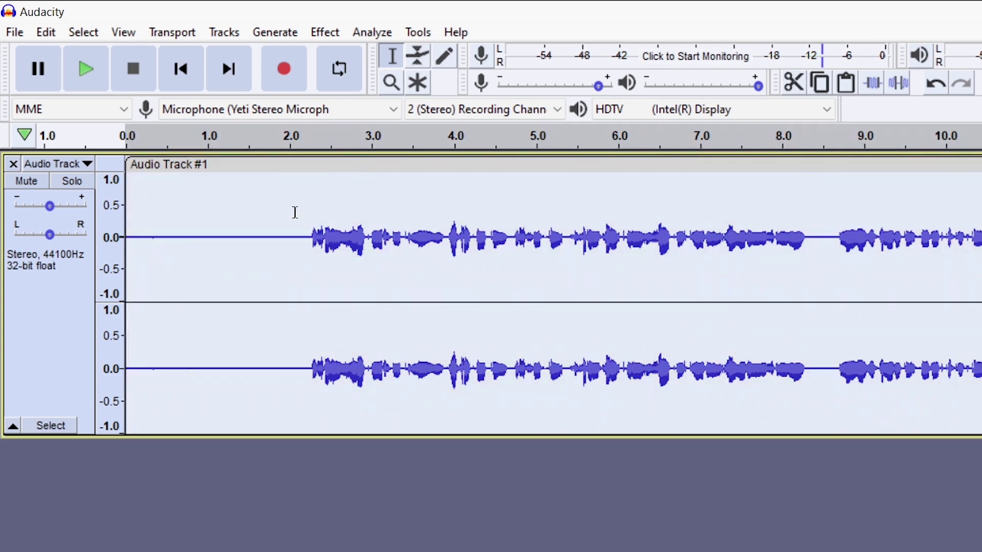
pyautogui.click(324, 32)
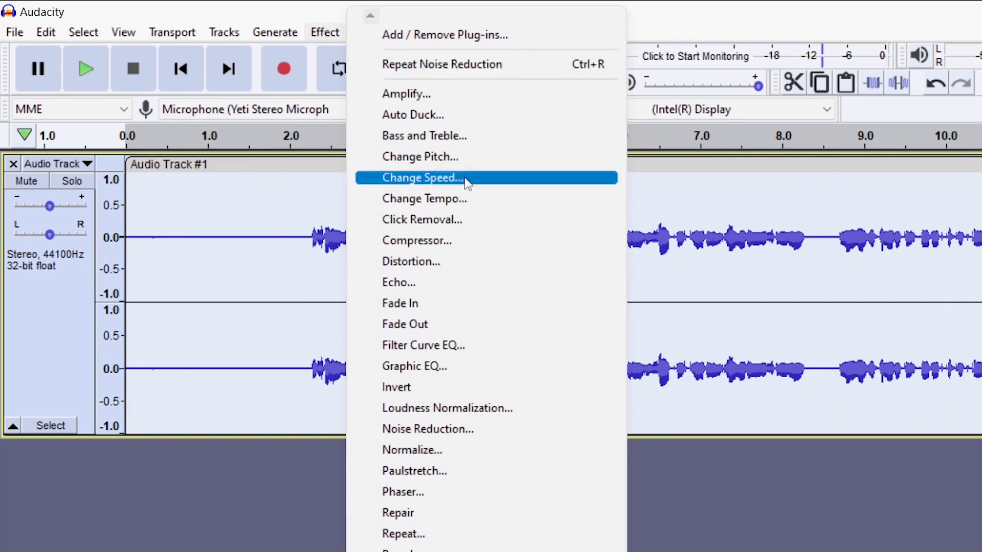
pyautogui.click(421, 242)
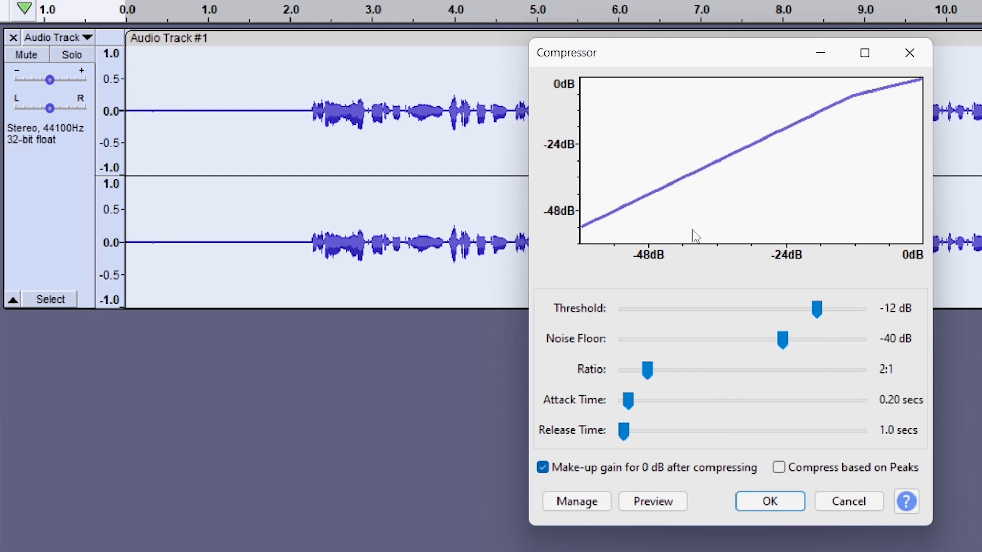
pyautogui.click(652, 500)
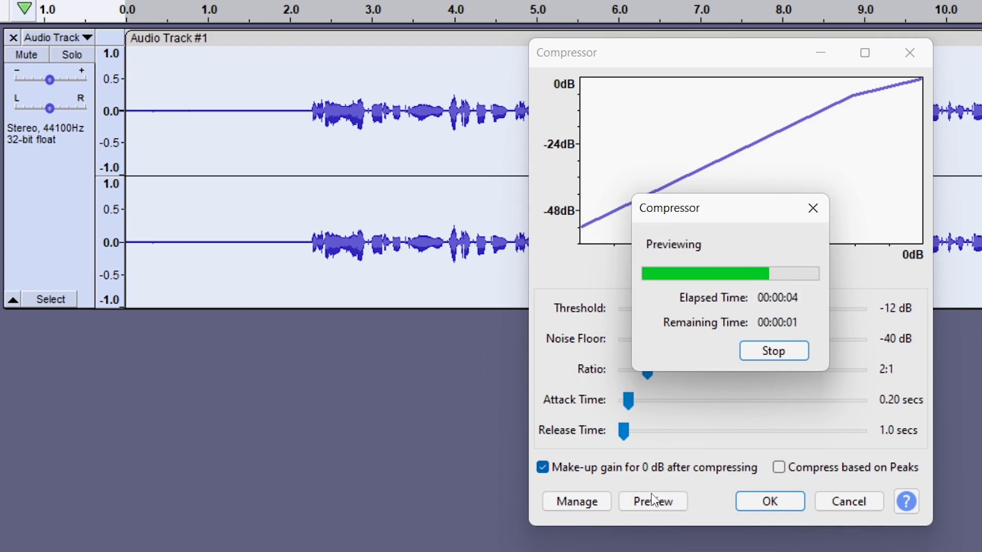
pyautogui.click(769, 355)
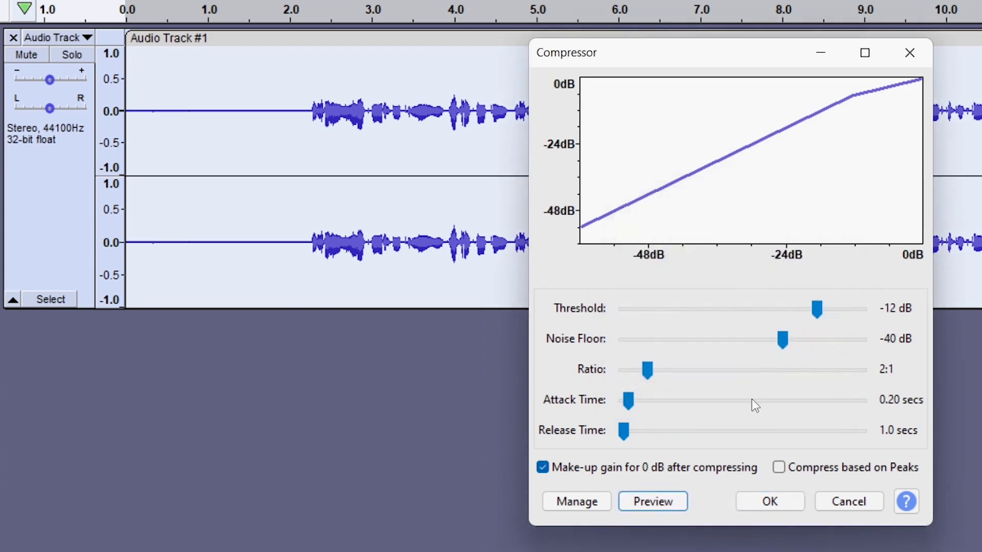
# - Set the compressor's noise floor to -50 dB and threshold to -23 dB, and apply it to the recording
pyautogui.moveTo(786, 346); pyautogui.dragTo(744, 340)
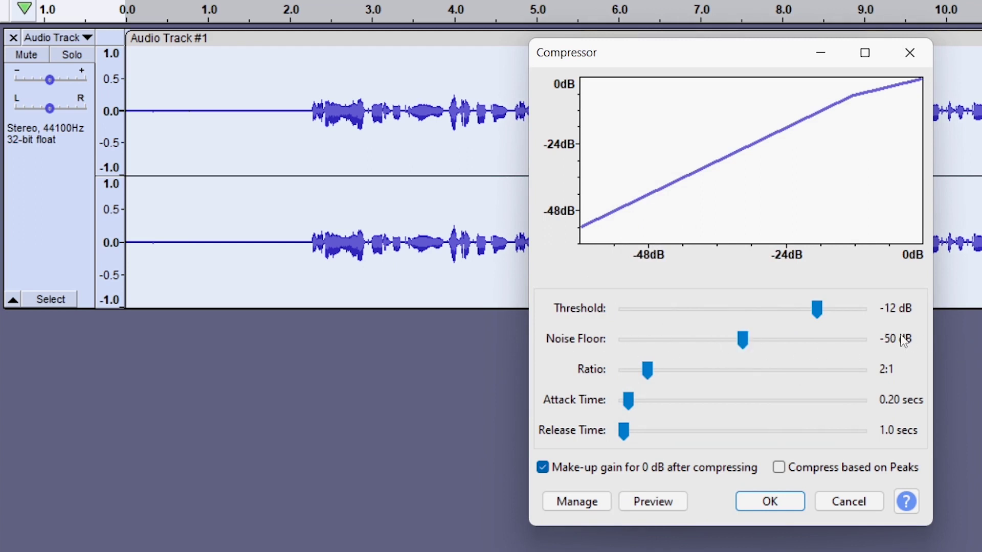
pyautogui.moveTo(815, 311); pyautogui.dragTo(757, 312)
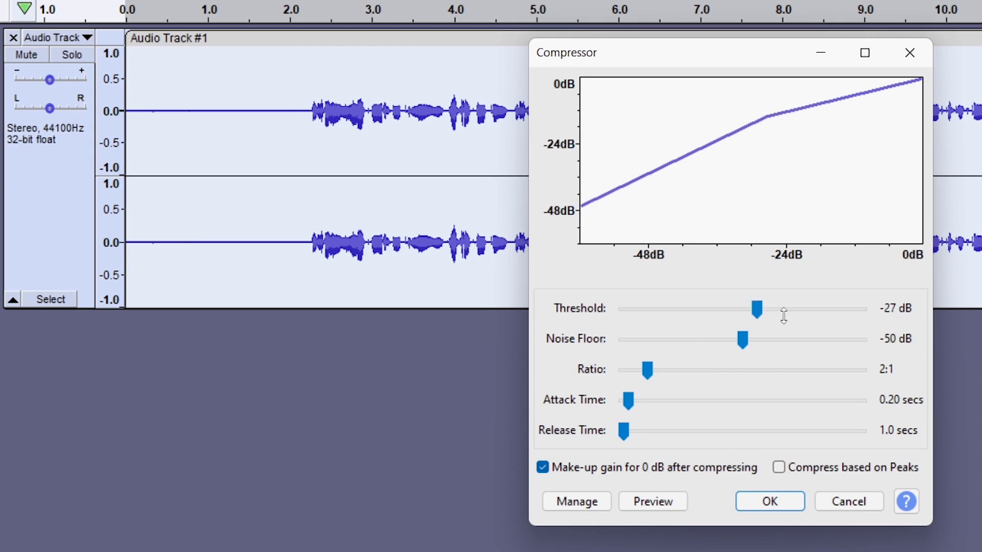
pyautogui.moveTo(759, 313)
pyautogui.mouseDown()
pyautogui.moveTo(740, 316)
pyautogui.moveTo(774, 317)
pyautogui.mouseUp()
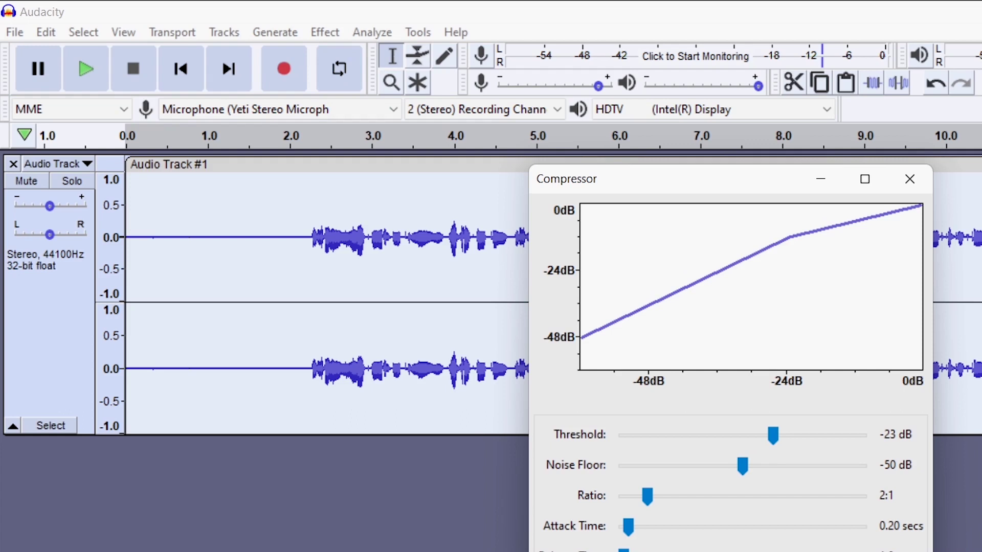
pyautogui.press('Return')
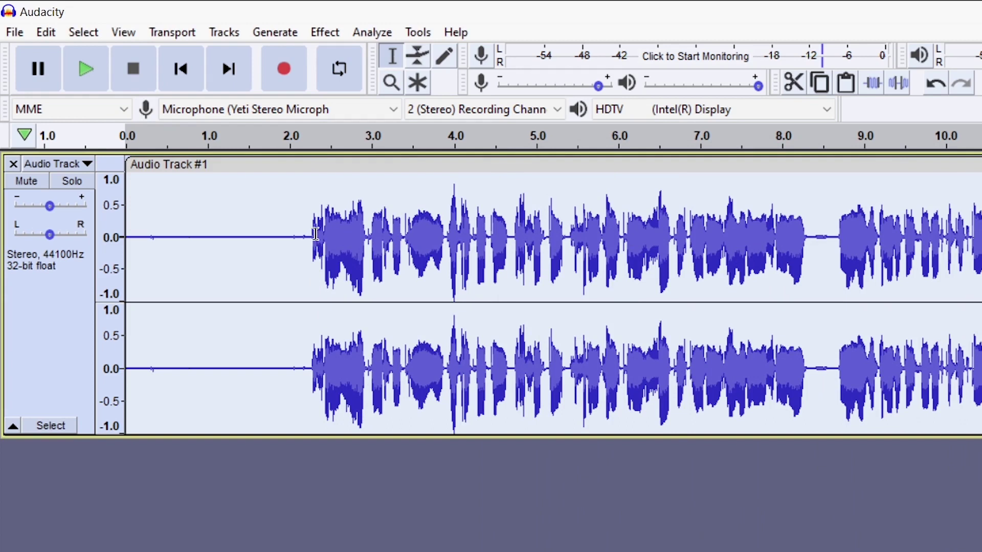
# - Open Filter Curve EQ for the whole recording and load the Bass Boost factory preset
pyautogui.click(328, 32)
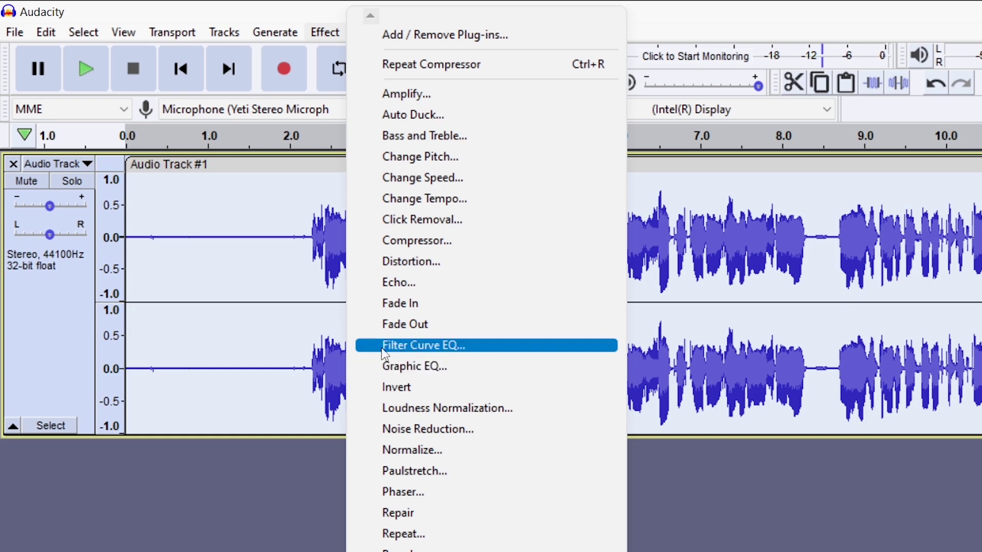
pyautogui.click(460, 350)
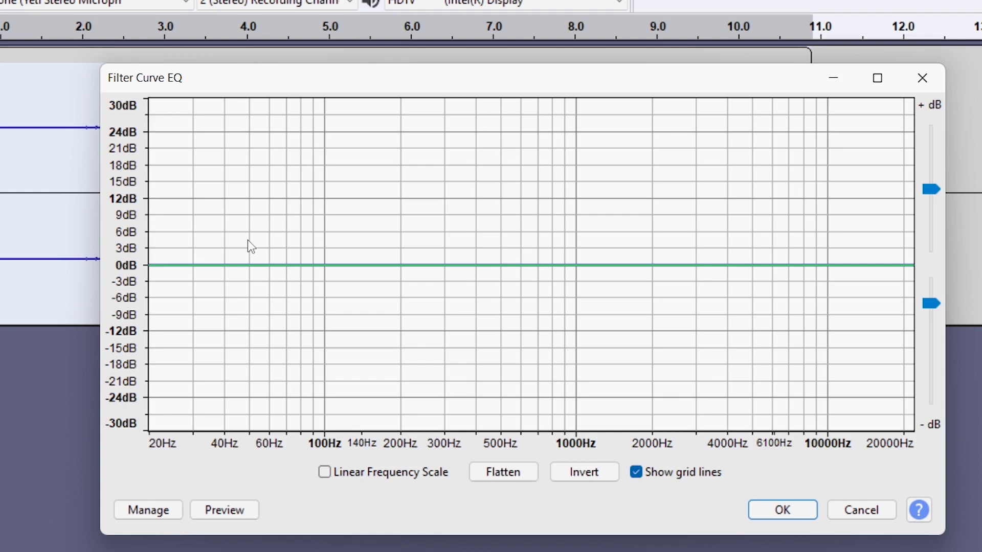
pyautogui.press('Tab')
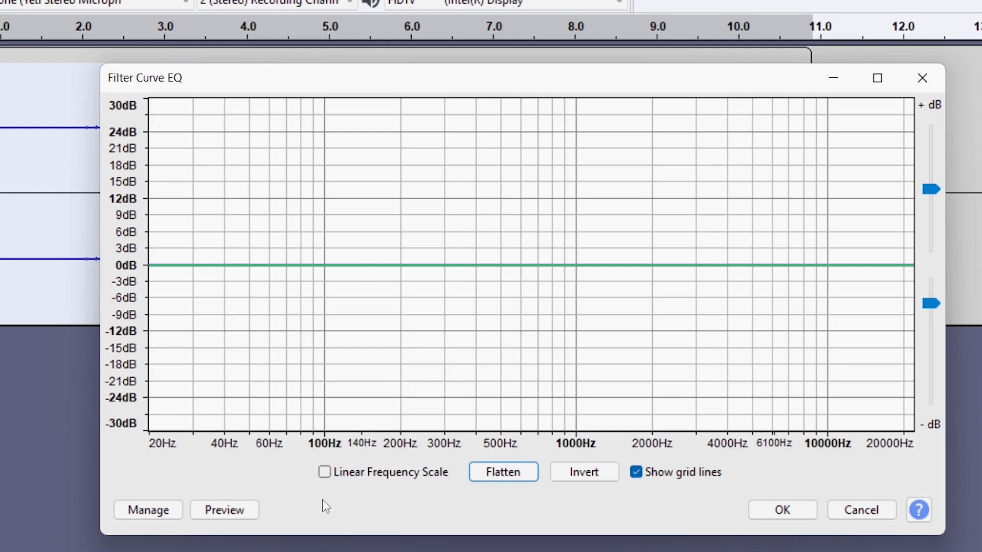
pyautogui.click(160, 521)
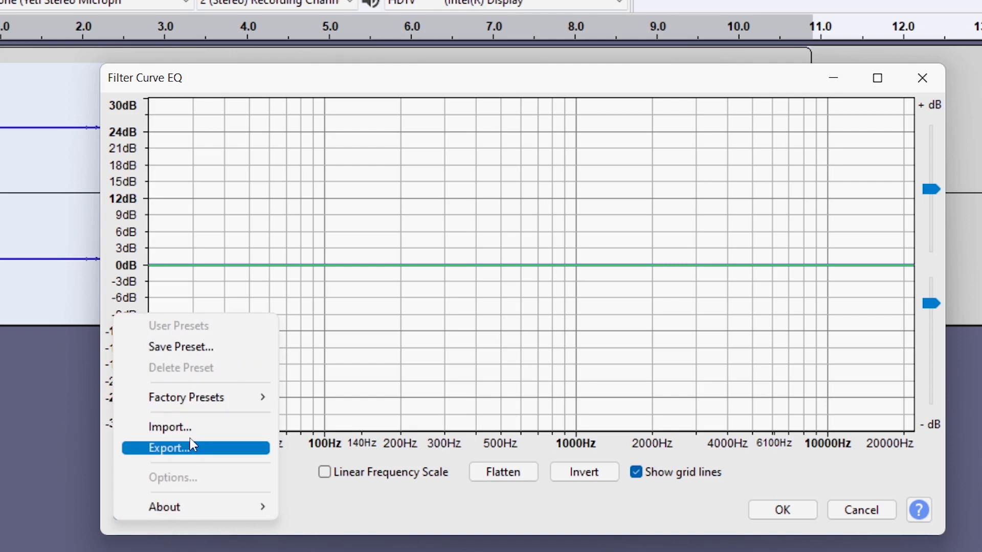
pyautogui.moveTo(158, 404)
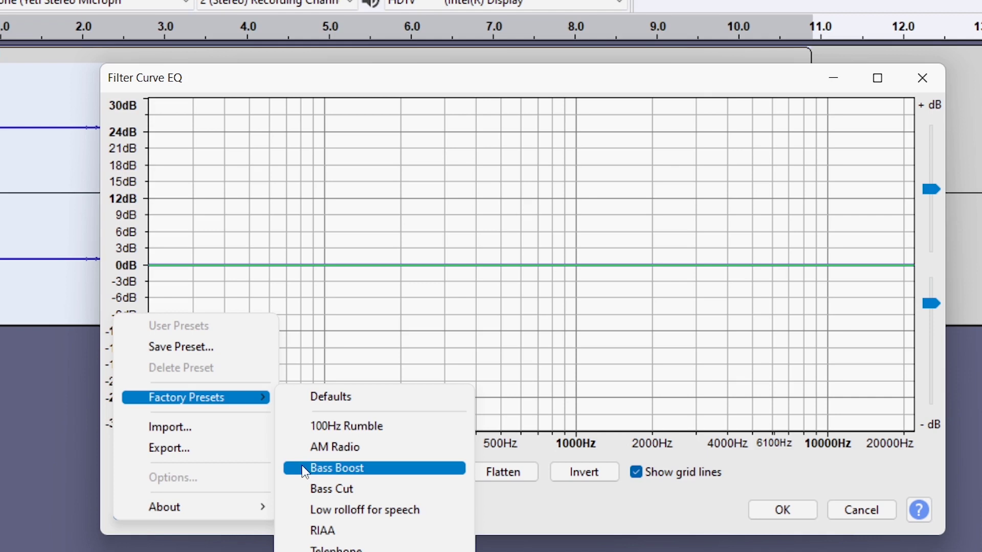
pyautogui.click(341, 468)
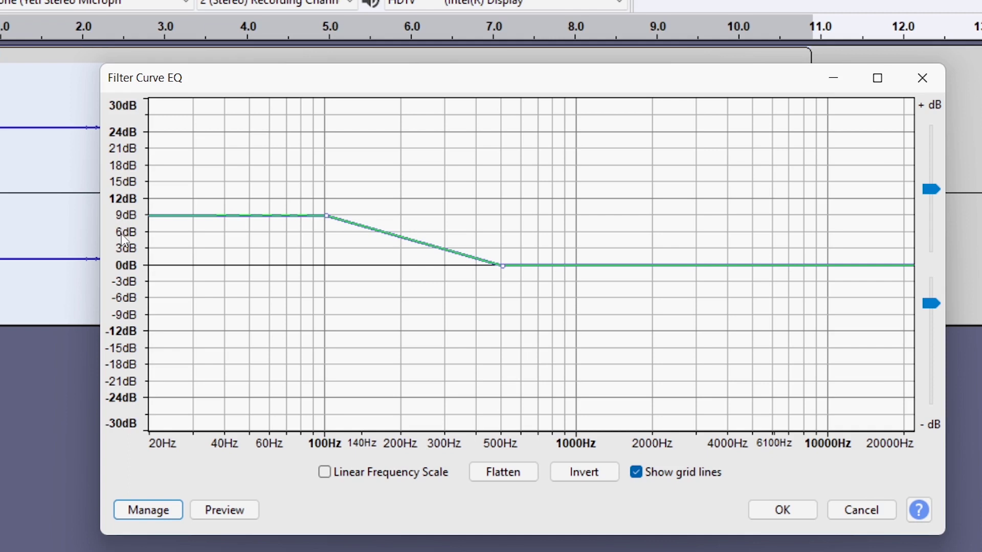
# - Preview the EQ with the curve's 100 Hz point at about 6 dB, and apply it with that point lowered to about 3 dB
pyautogui.moveTo(327, 215)
pyautogui.mouseDown()
pyautogui.moveTo(324, 241)
pyautogui.moveTo(326, 230)
pyautogui.mouseUp()
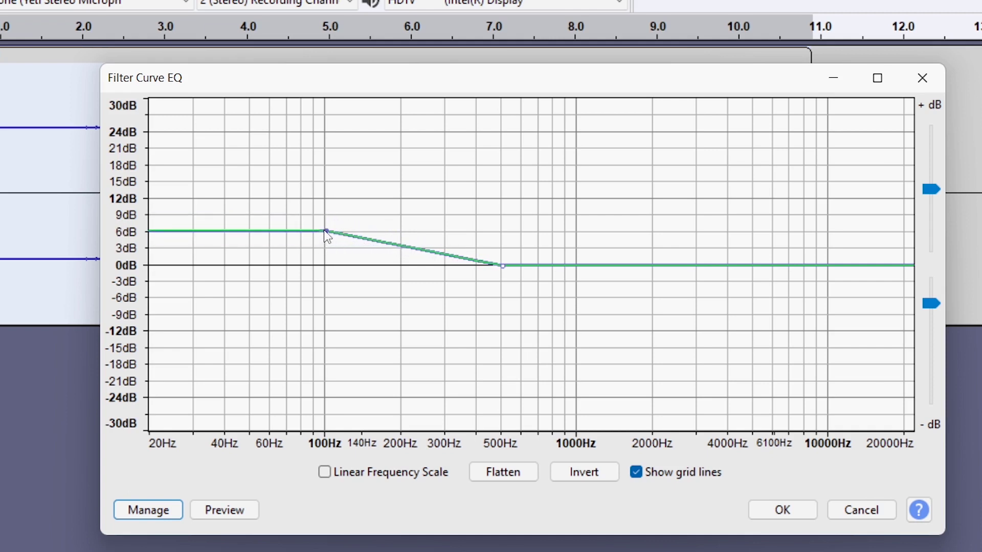
pyautogui.click(232, 508)
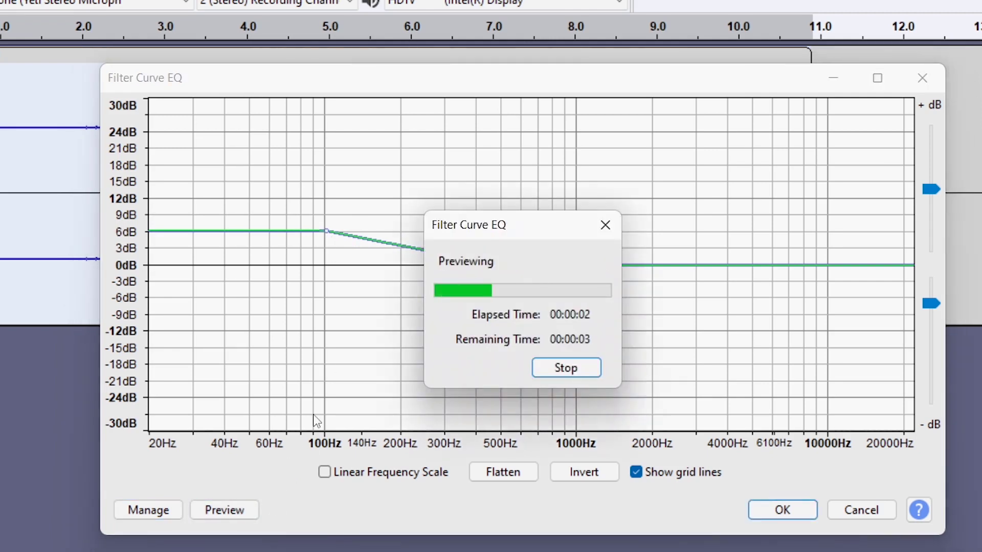
pyautogui.click(567, 368)
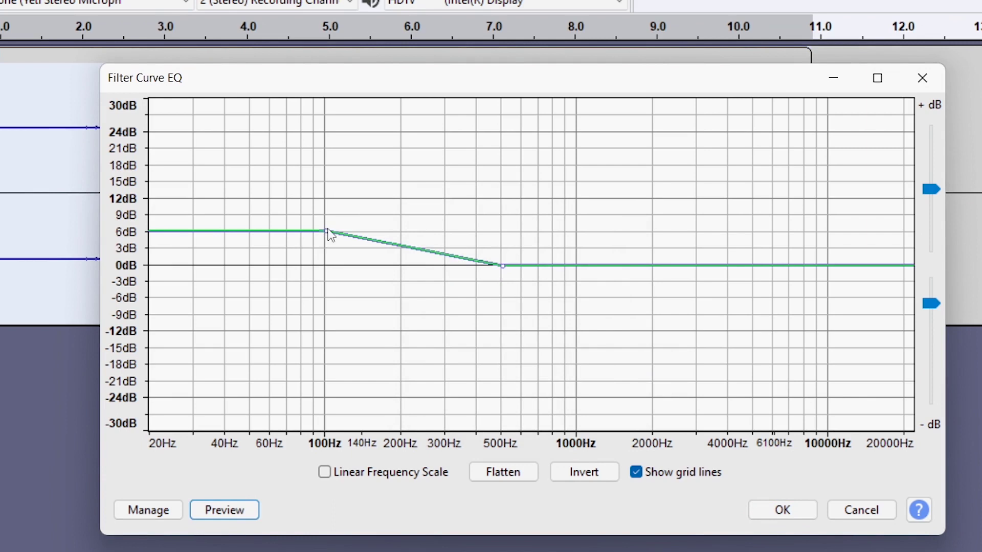
pyautogui.moveTo(328, 230); pyautogui.dragTo(327, 248)
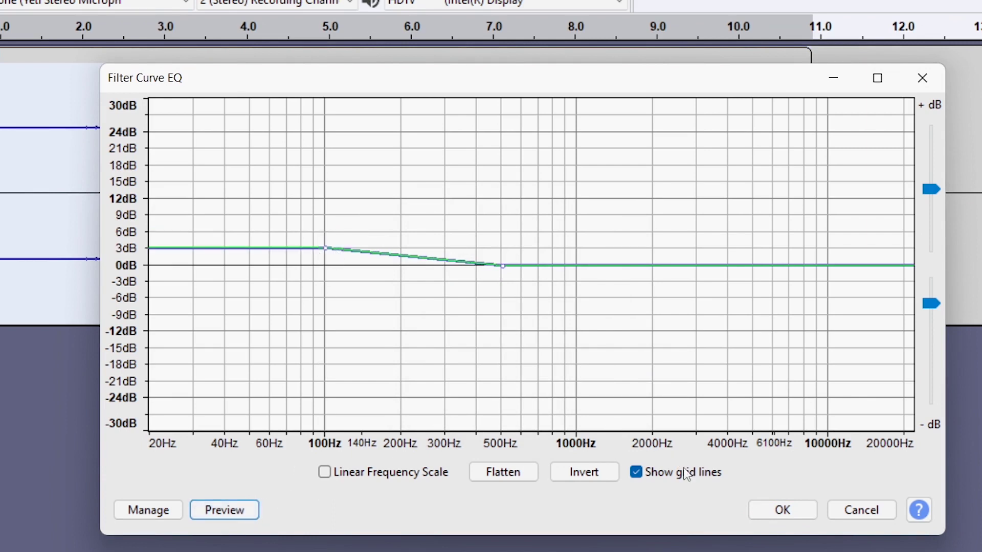
pyautogui.click(769, 510)
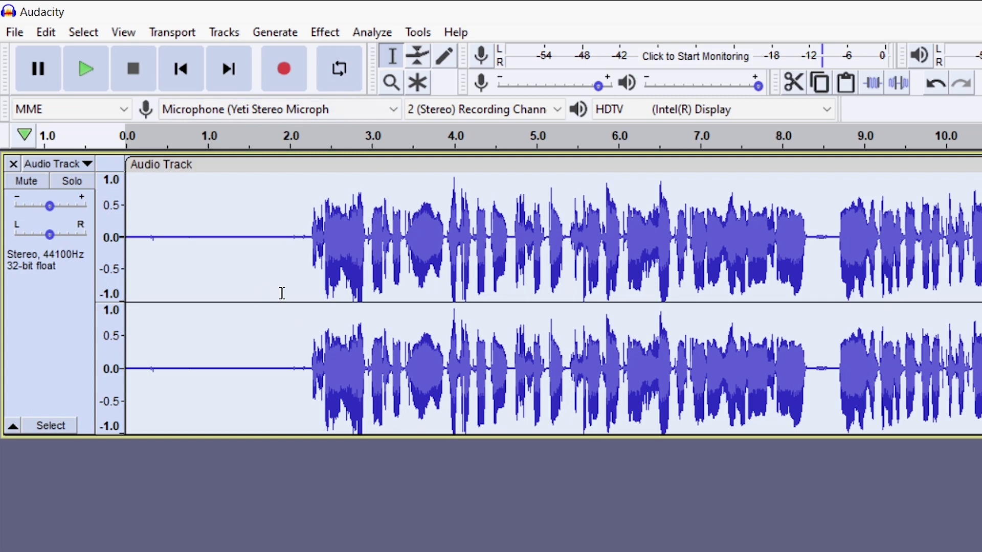
# - Play back the equalized recording from just before the speech starts and check its playback level
pyautogui.click(310, 249)
pyautogui.press('space')
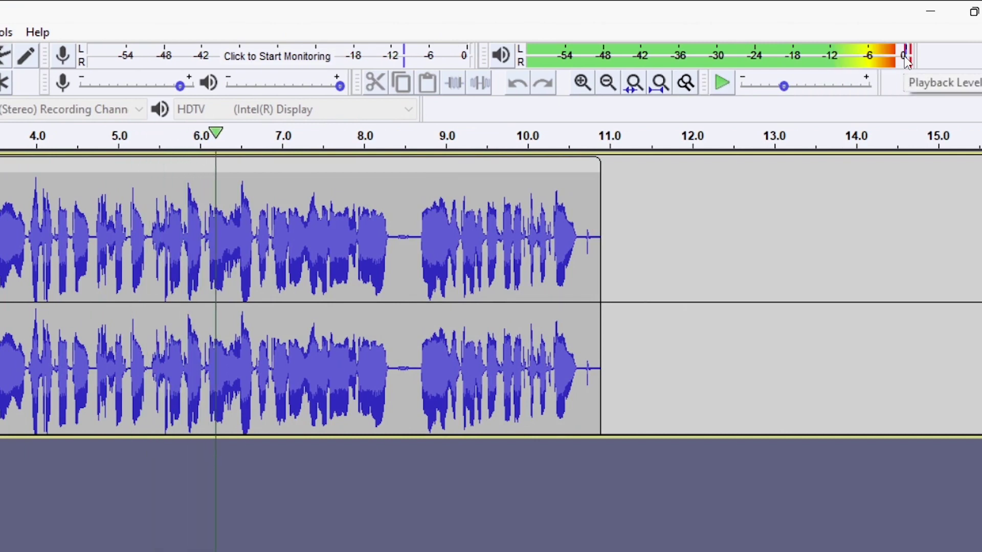
pyautogui.press('space')
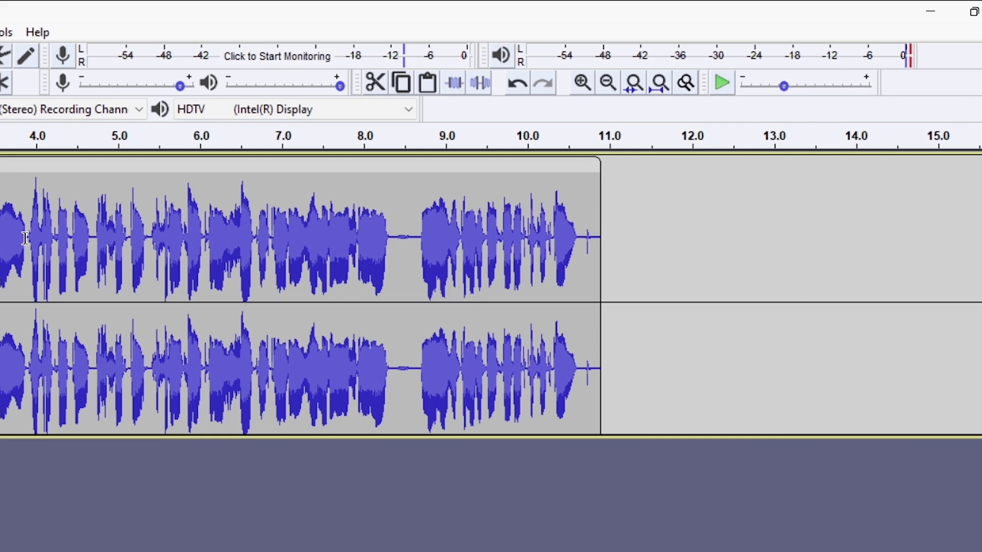
# - Try amplifying the whole recording by -6 dB, and undo that level change
pyautogui.doubleClick(13, 223)
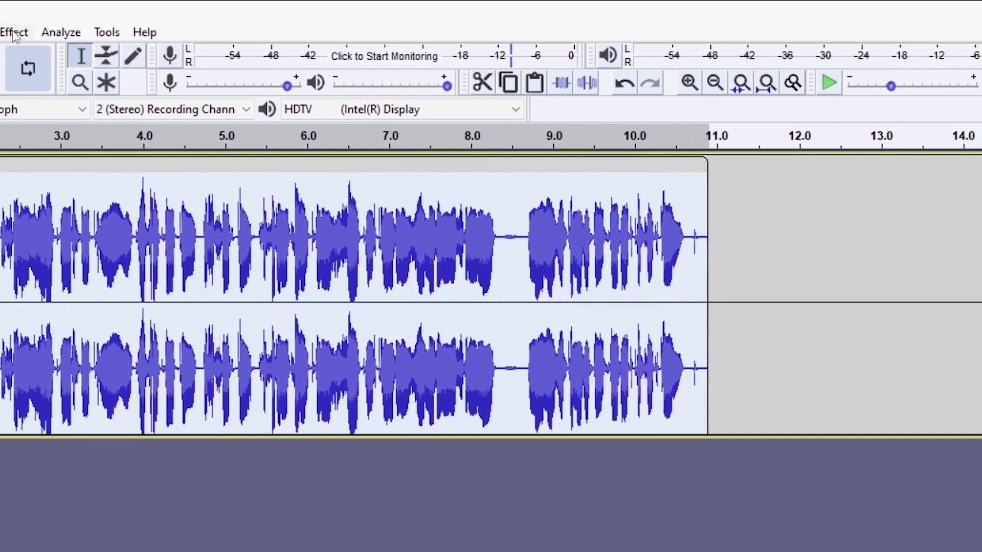
pyautogui.click(14, 32)
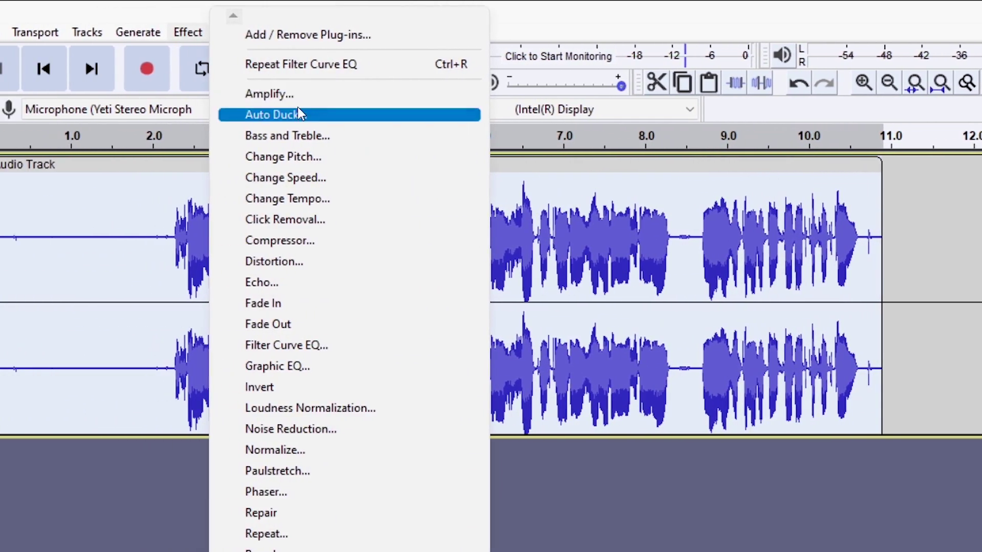
pyautogui.click(268, 94)
pyautogui.moveTo(572, 336); pyautogui.dragTo(481, 365)
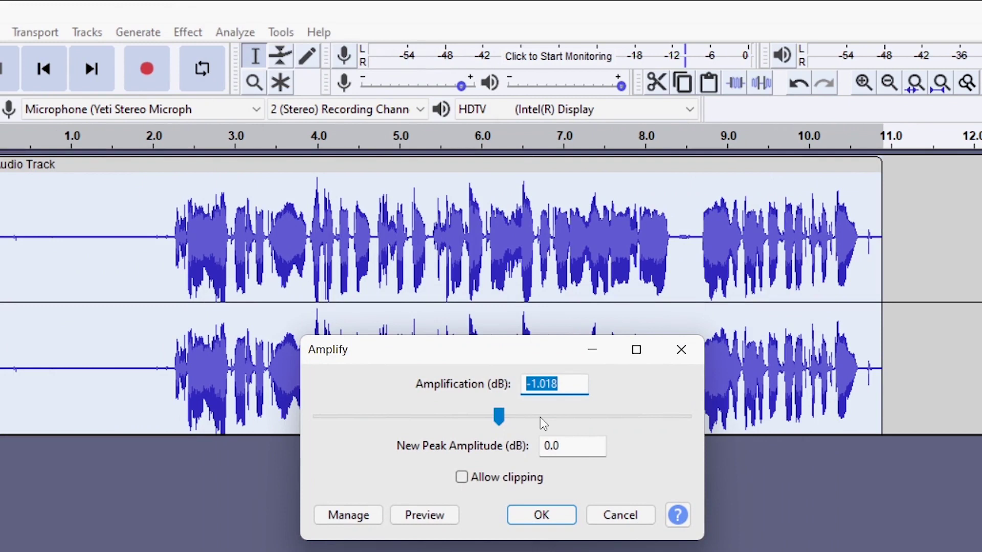
pyautogui.write('-')
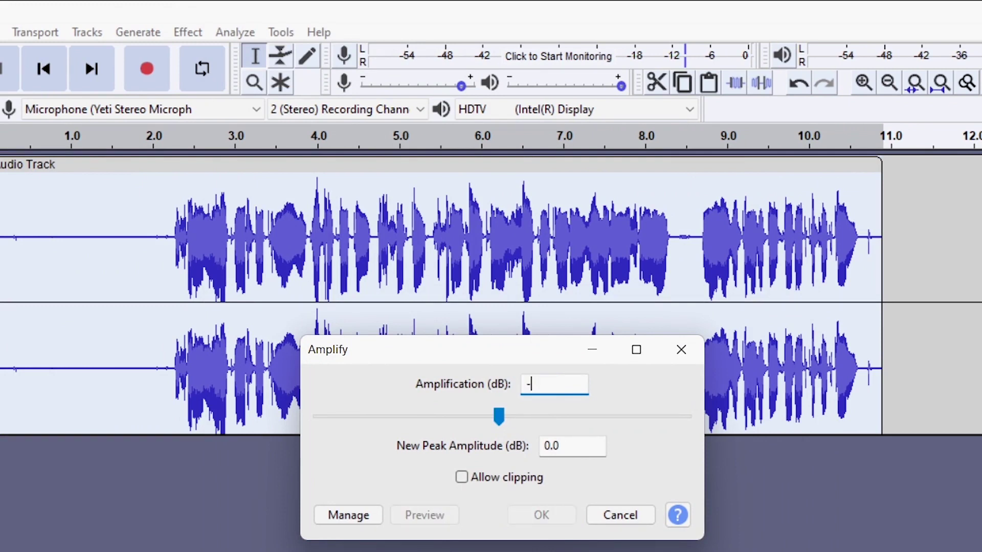
pyautogui.write('6')
pyautogui.click(556, 518)
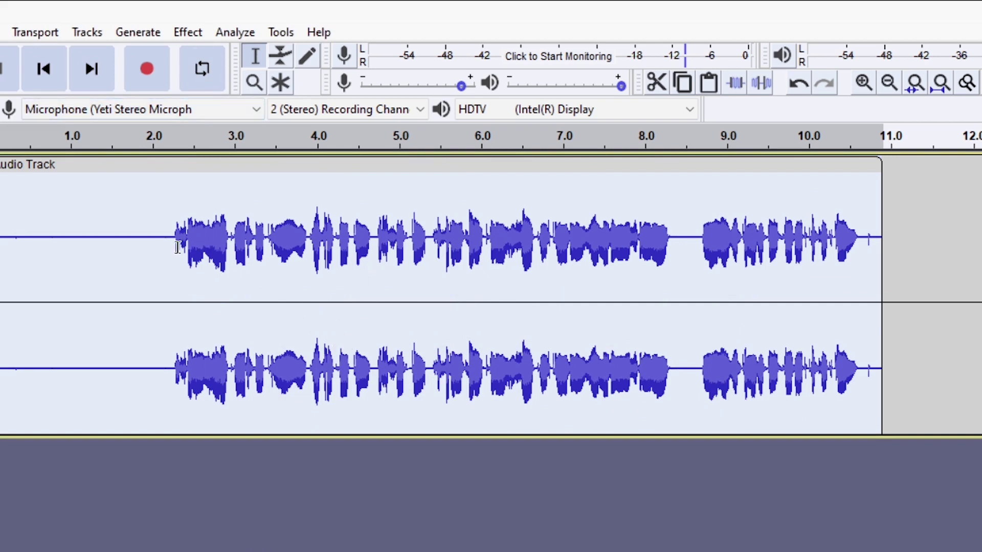
pyautogui.hotkey('ctrl', 'z')
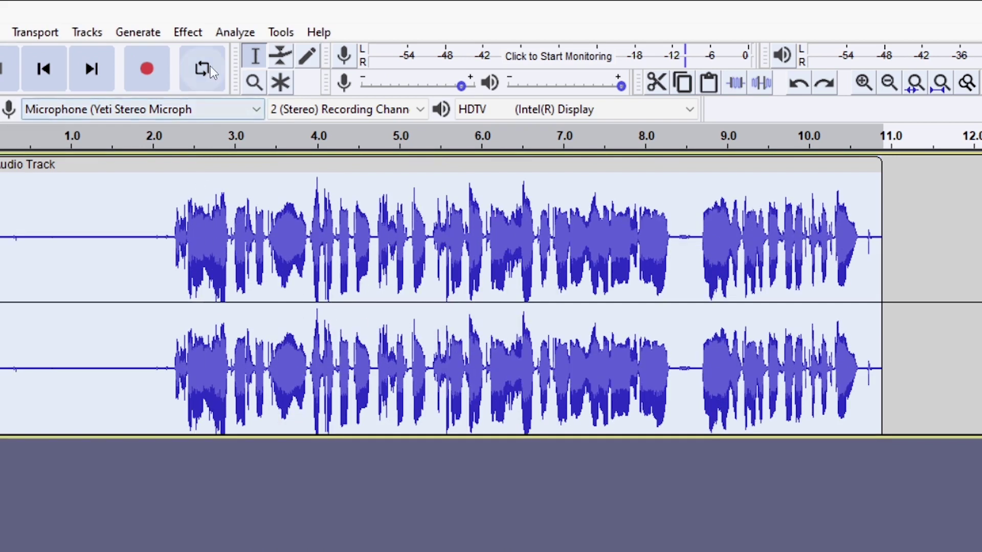
# - Apply Amplify to the whole recording with an amplification of -3 dB
pyautogui.click(188, 31)
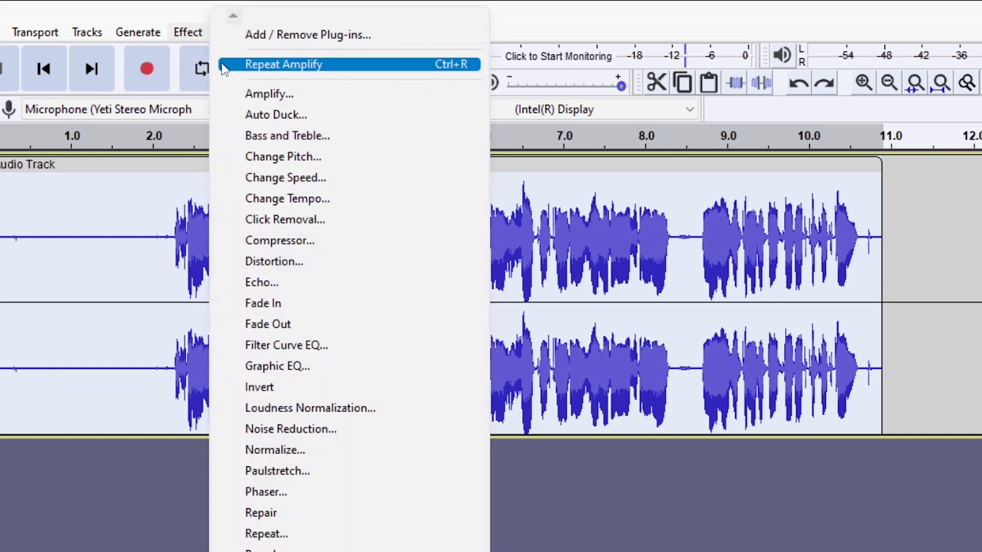
pyautogui.click(232, 95)
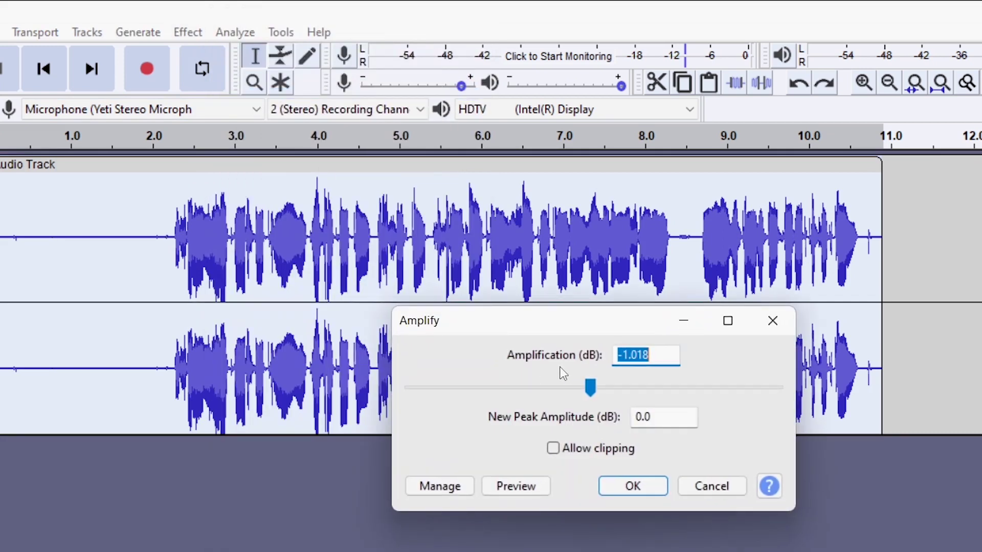
pyautogui.write('-3')
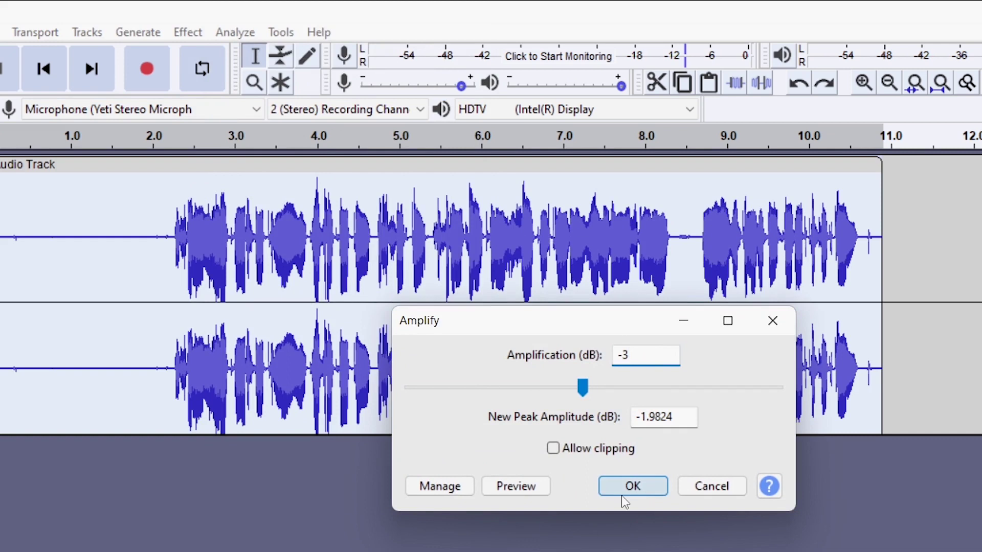
pyautogui.click(645, 485)
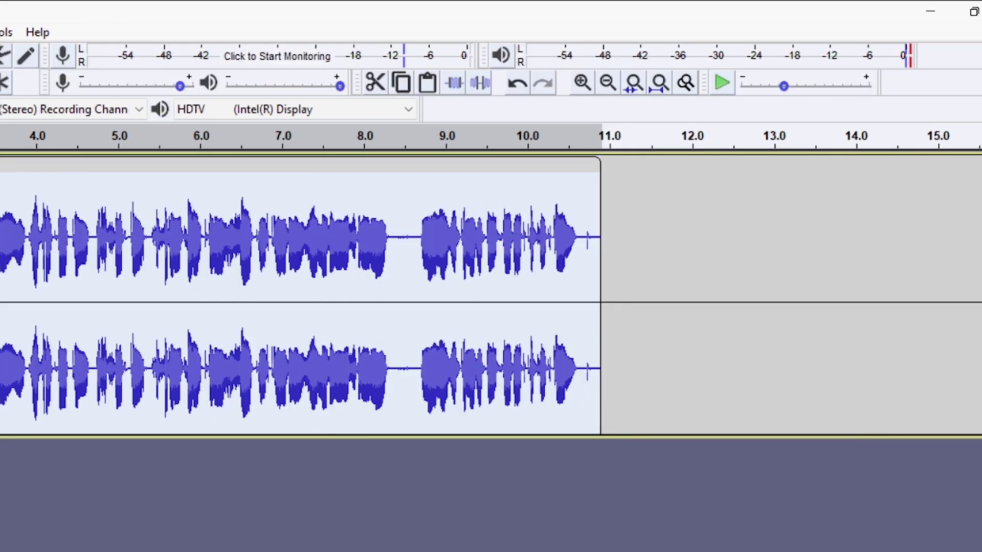
# - Play back the quieter recording and check that its playback level stays clear of clipping
pyautogui.click(138, 264)
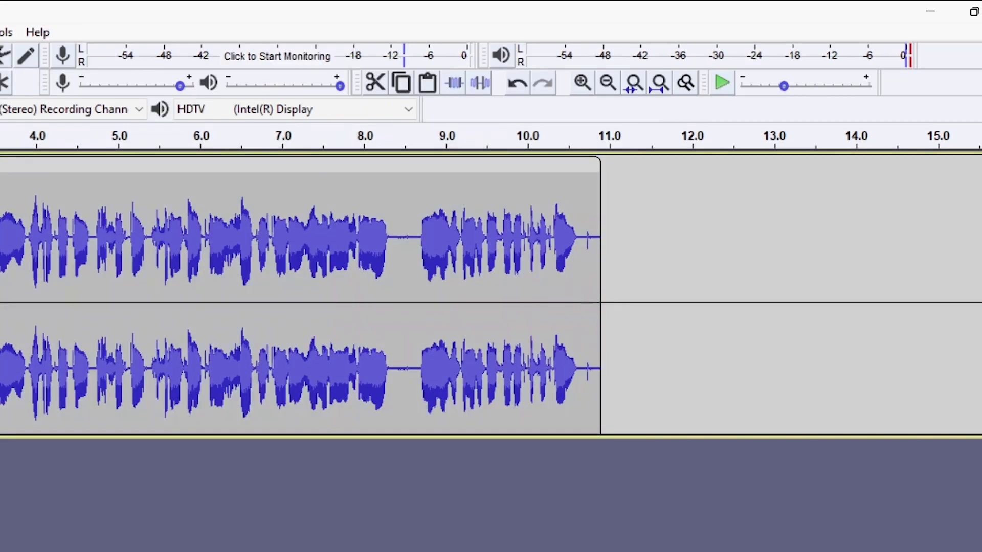
pyautogui.press('space')
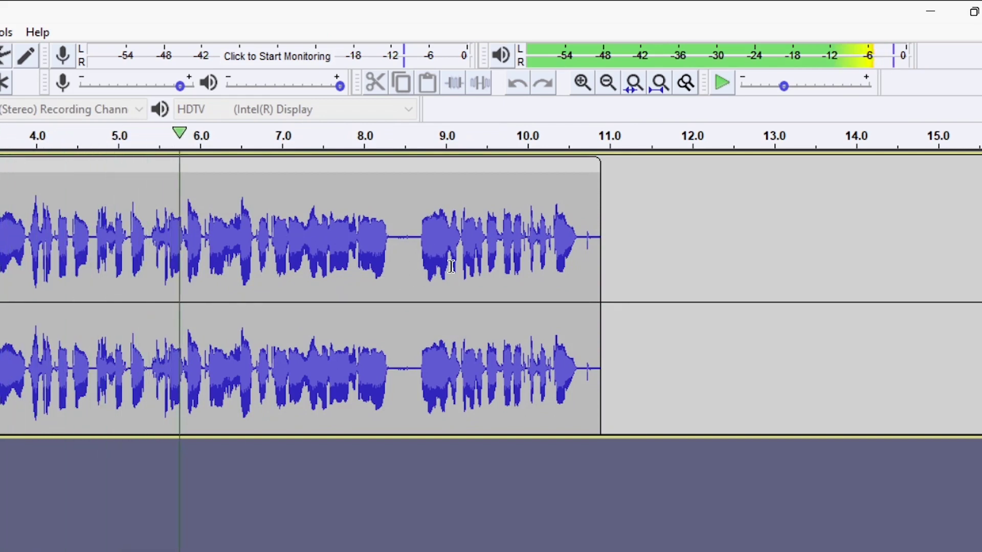
pyautogui.press('space')
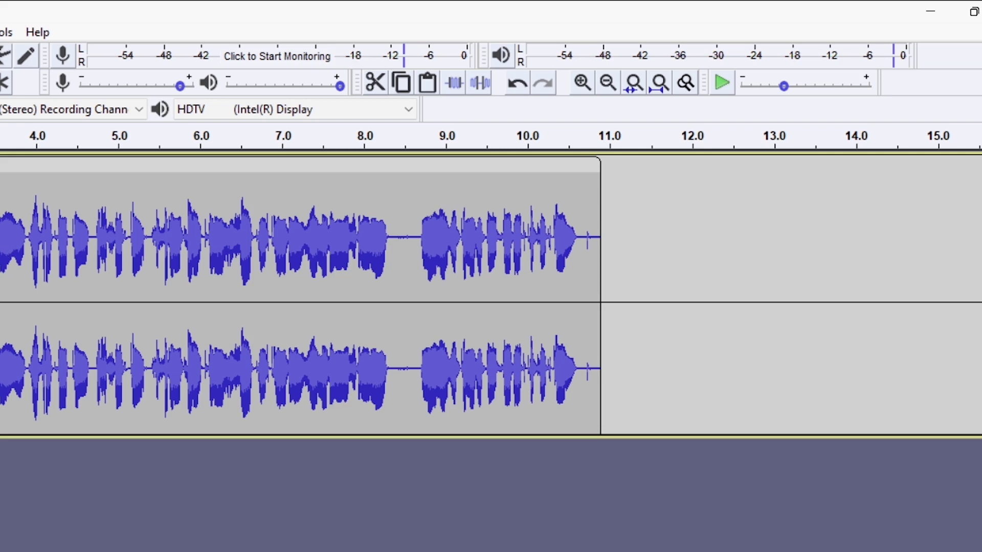
# - Delete the silence at the start of the track, from 0 to about 2.2 seconds, just before the speech
pyautogui.moveTo(0, 241); pyautogui.dragTo(28, 242)
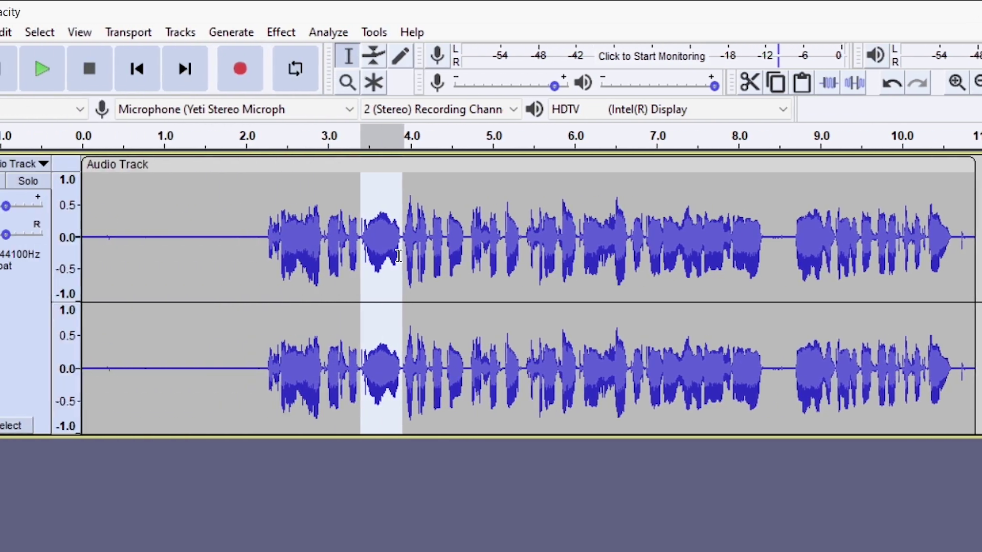
pyautogui.click(251, 238)
pyautogui.click(299, 229)
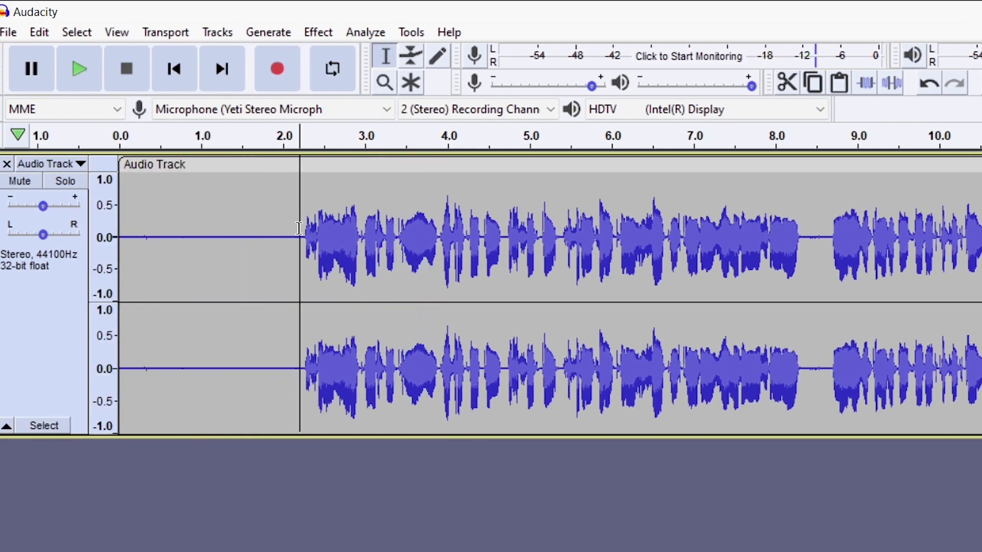
pyautogui.moveTo(298, 228); pyautogui.dragTo(108, 241)
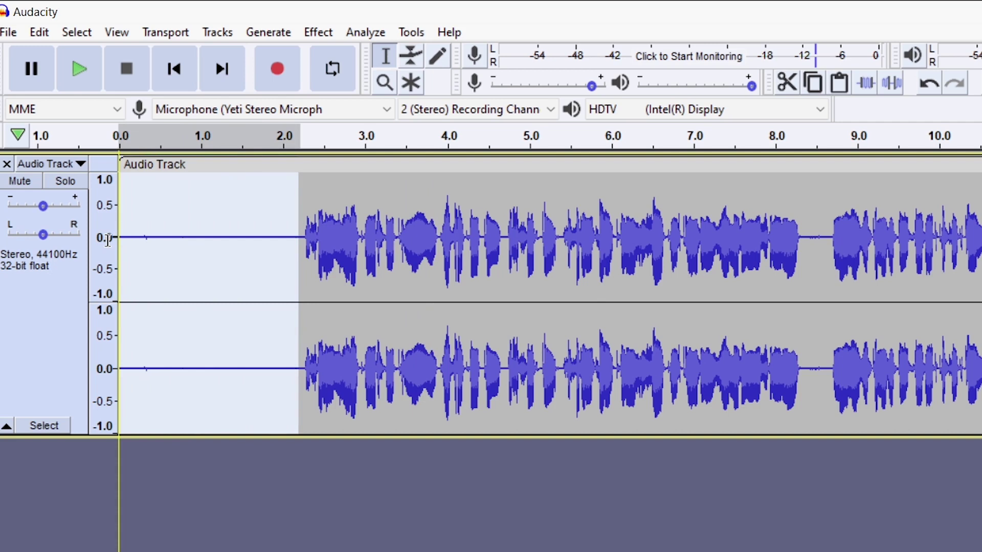
pyautogui.press('Delete')
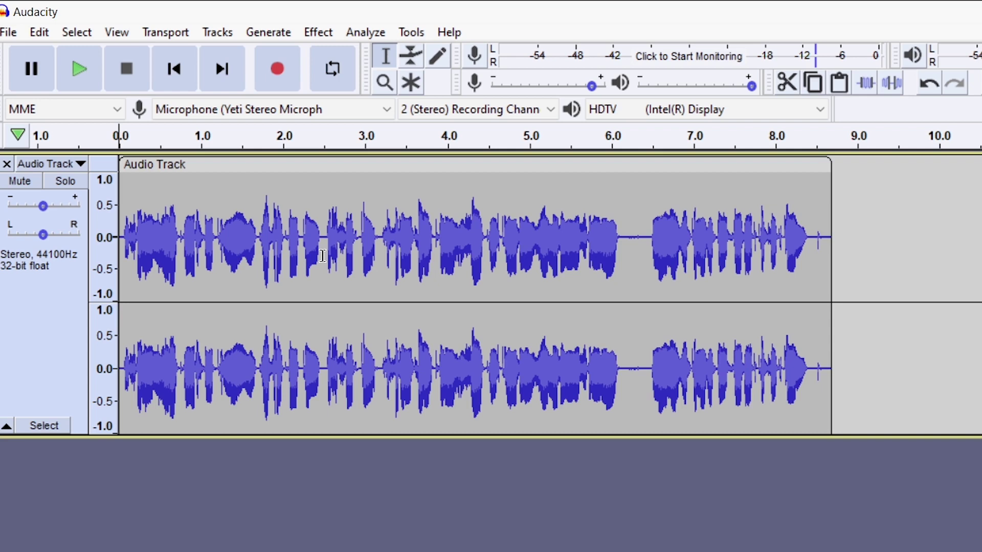
# - Export the recording to the Desktop as a WAV file named "Zaak Sound", leaving the metadata tags empty
pyautogui.click(4, 37)
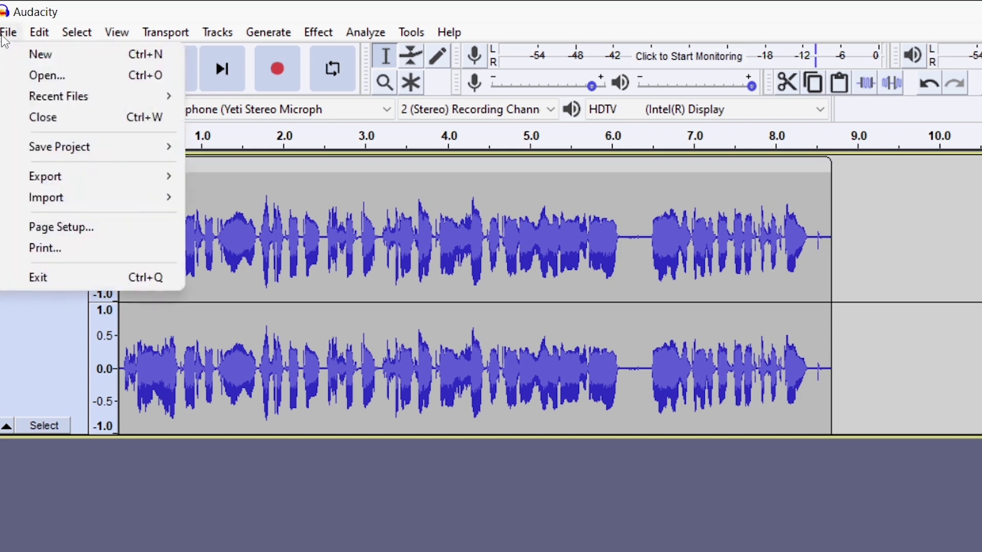
pyautogui.moveTo(75, 198)
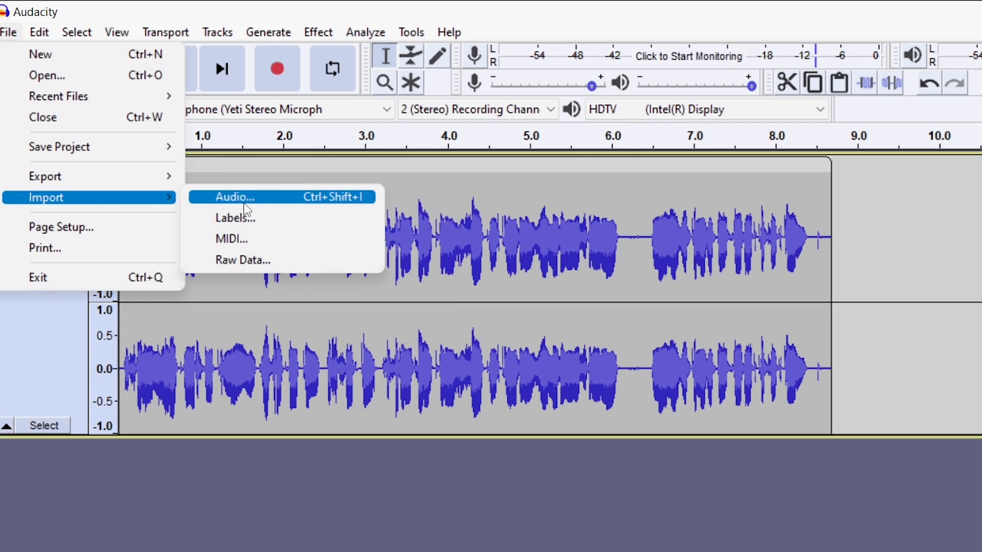
pyautogui.moveTo(98, 184)
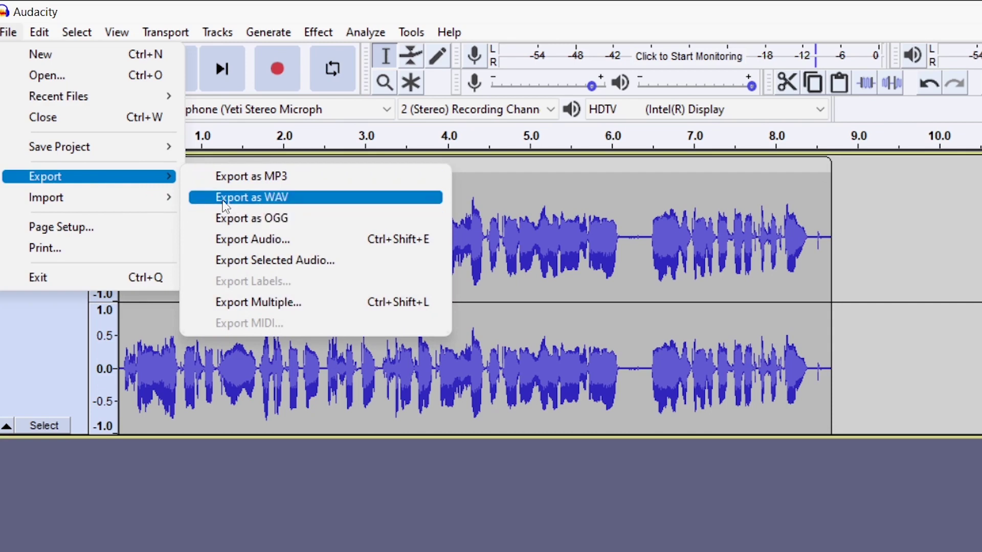
pyautogui.click(290, 199)
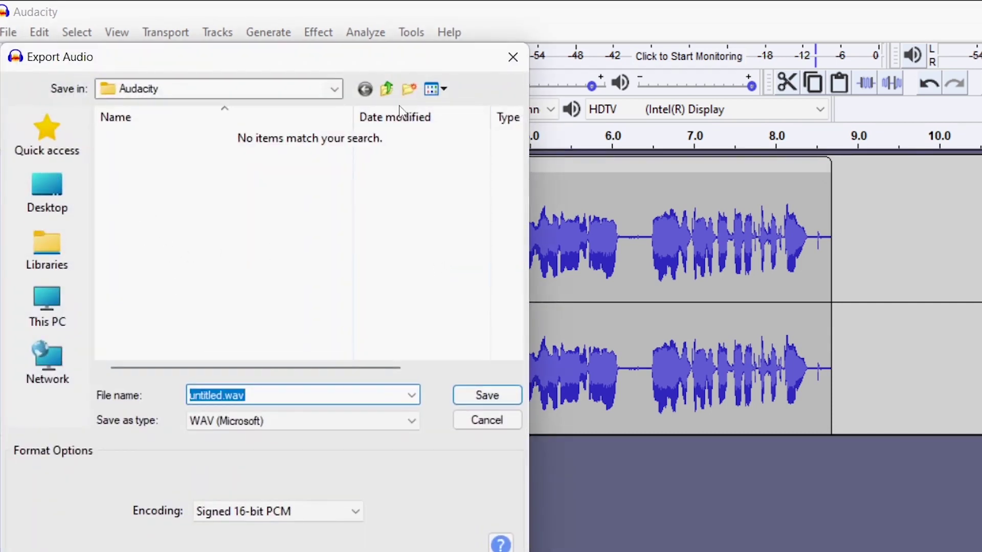
pyautogui.click(22, 196)
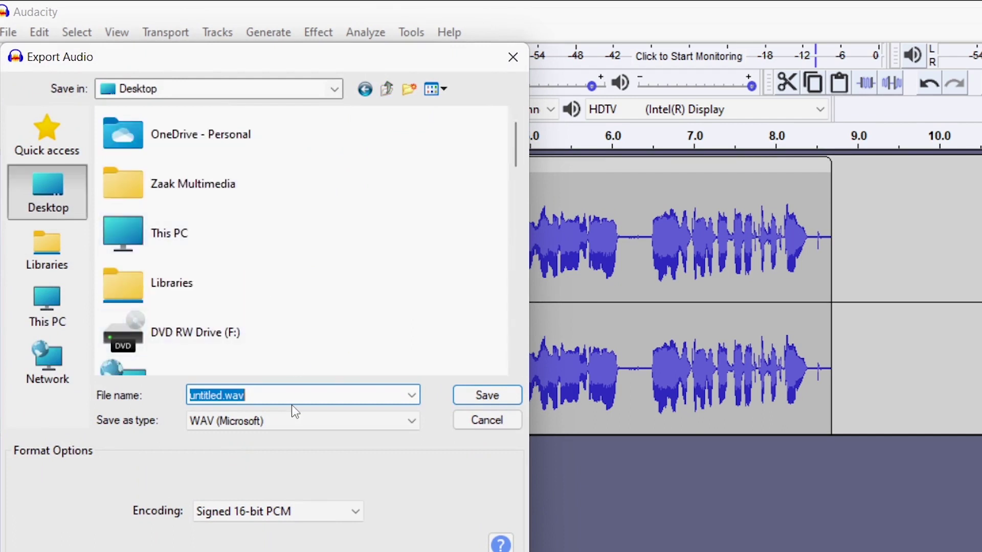
pyautogui.write('Zaak')
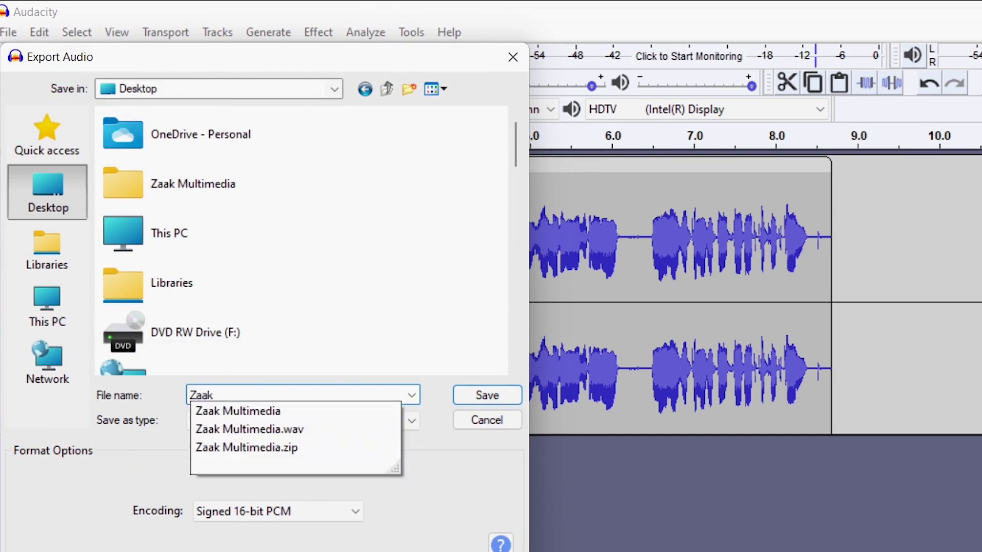
pyautogui.write(' Sound')
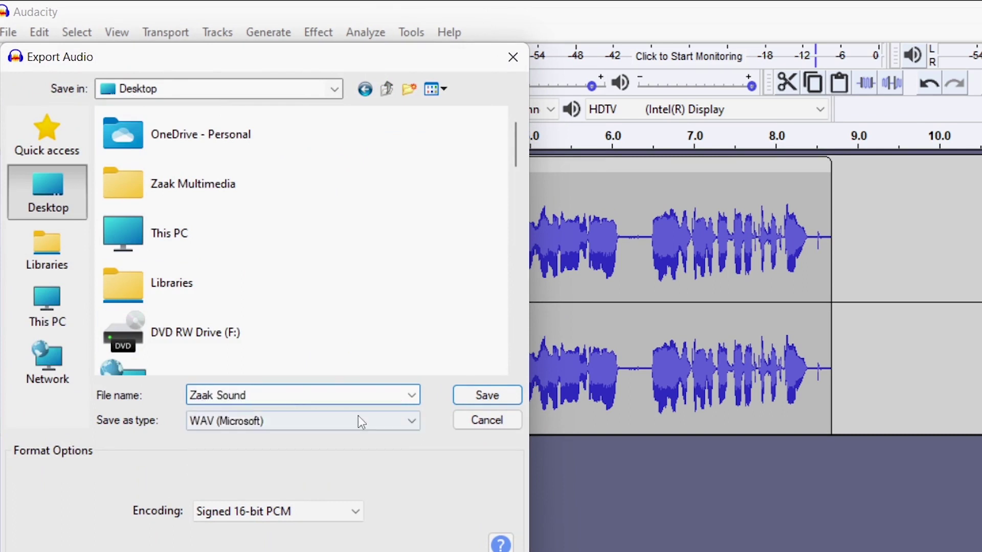
pyautogui.click(480, 395)
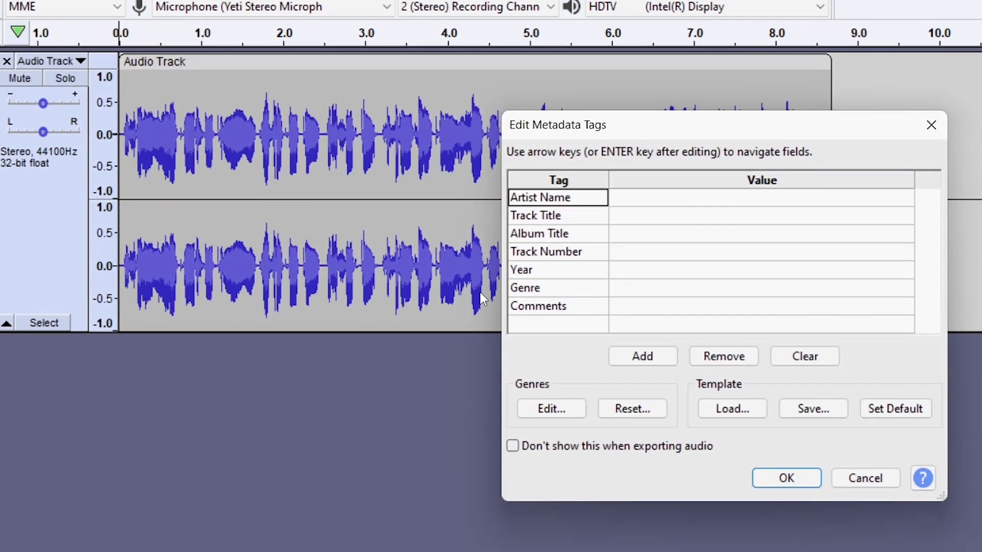
pyautogui.click(787, 478)
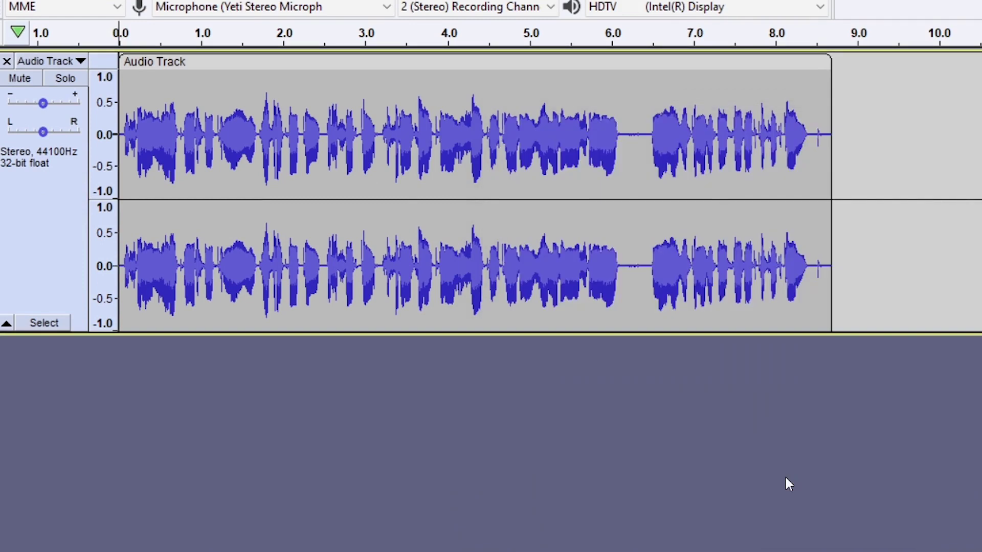